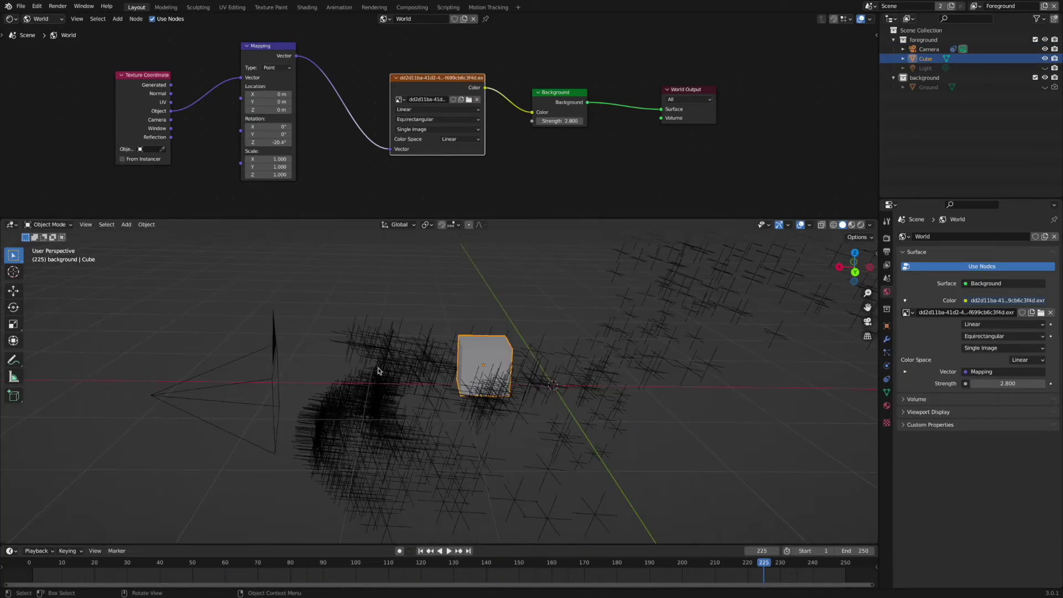
Select the tracked Camera and scrub the timeline back and forth to follow its path past the cube
left_click(378, 372)
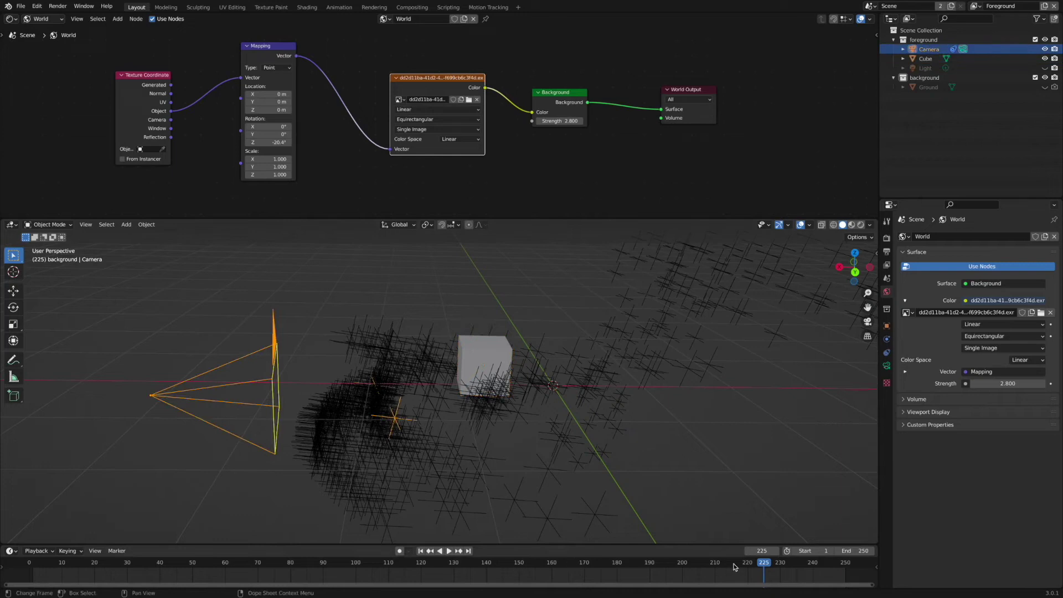
left_click_drag(735, 567, 429, 560)
middle_click_drag(432, 421, 450, 449)
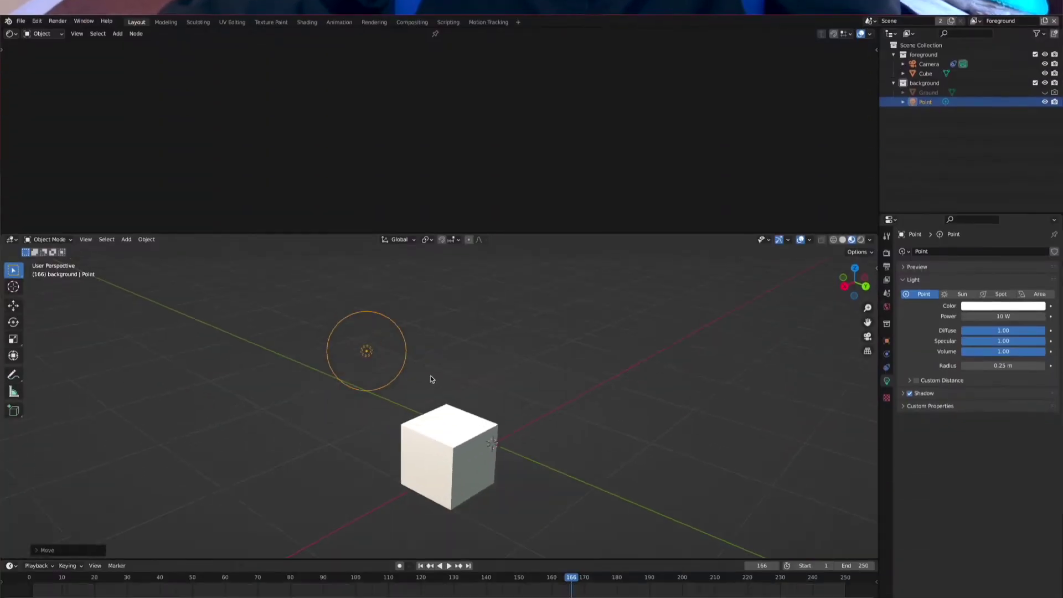
Add a Sun light and rotate it about the X axis to angle its light
key("shift+a")
mouse_move(469, 363)
left_click(500, 372)
middle_click_drag(499, 371, 412, 319)
key("r")
key("x")
left_click(360, 459)
middle_click_drag(360, 458, 421, 451)
Add a Point light and raise it vertically along the Z axis
key("shift+a")
mouse_move(421, 452)
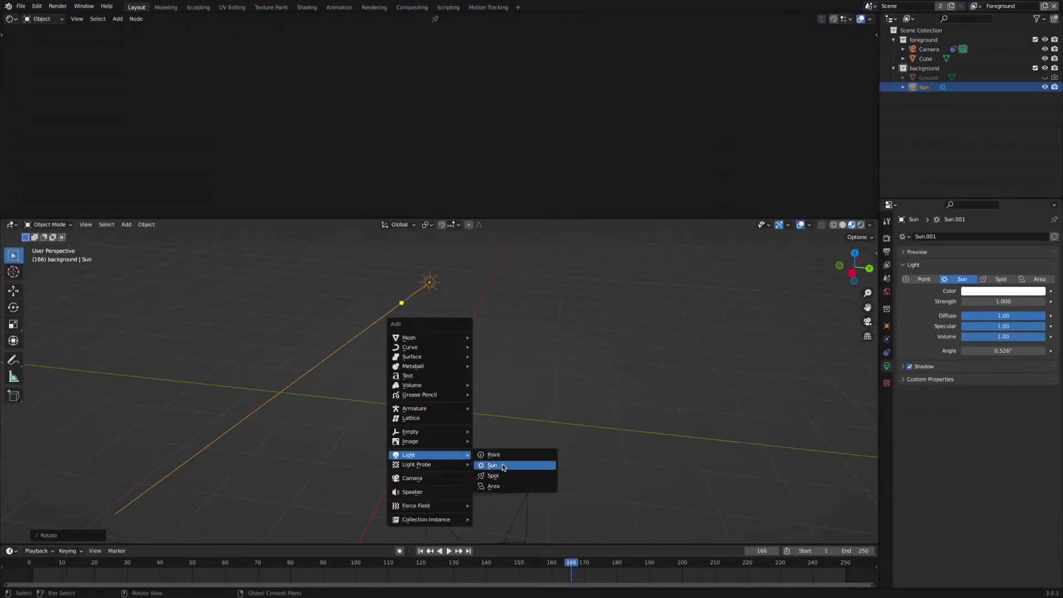
left_click(499, 456)
key("g")
key("shift+z")
left_click(541, 397)
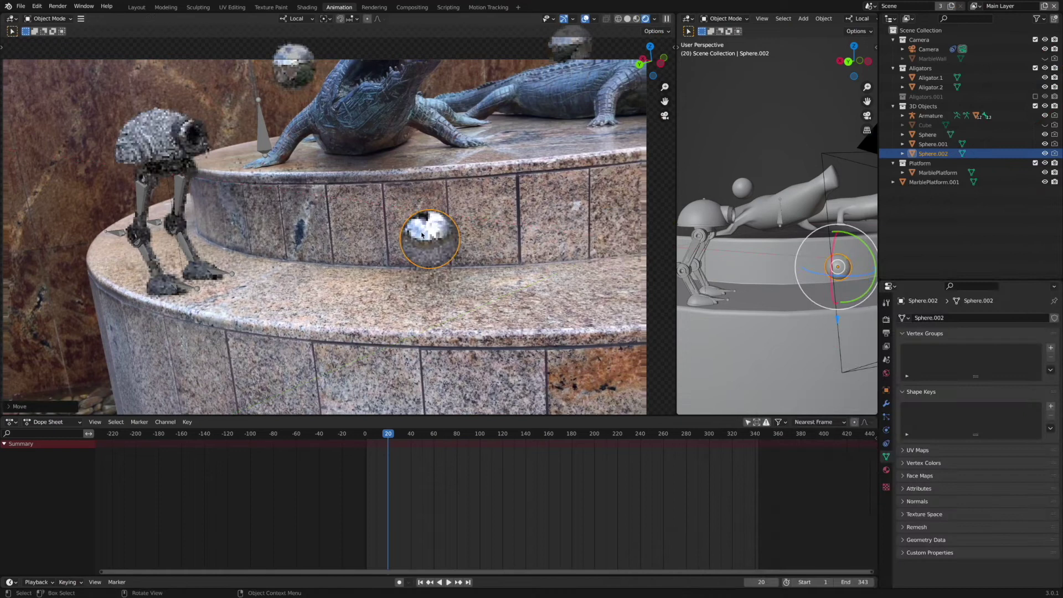
scroll(421, 235, "up", 3)
scroll(421, 236, "down", 3, "ctrl")
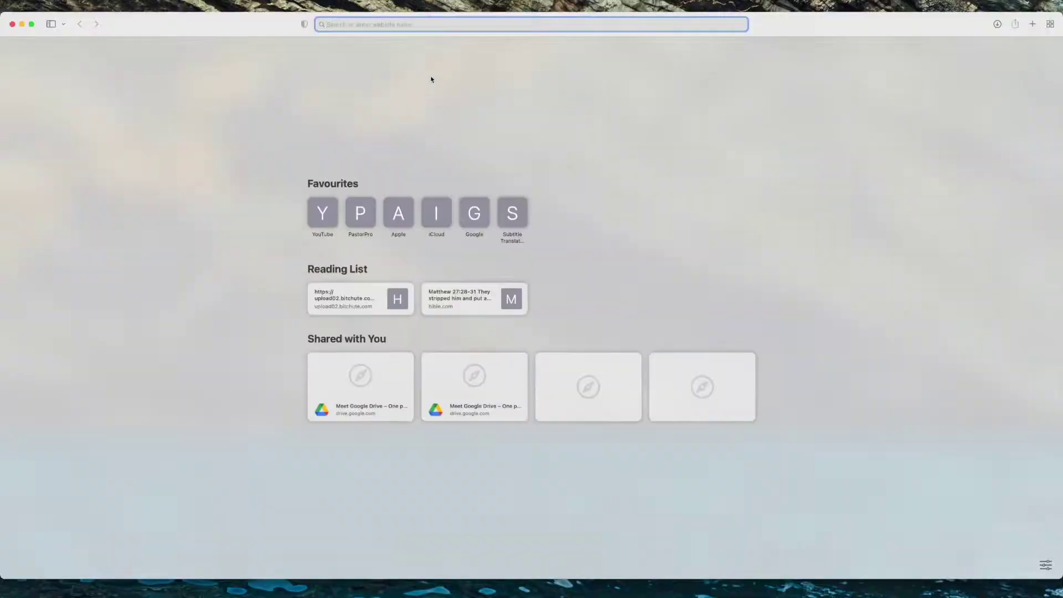
Search 'hdri haven', open Poly Haven and scroll through the All HDRIs grid
type("d")
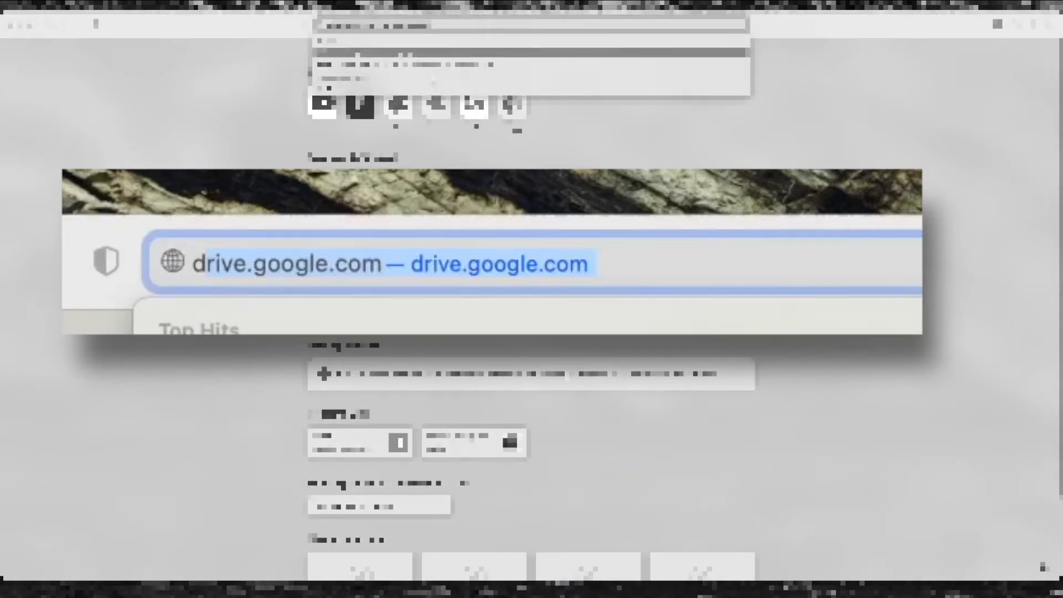
type("hdri haven")
key("Return")
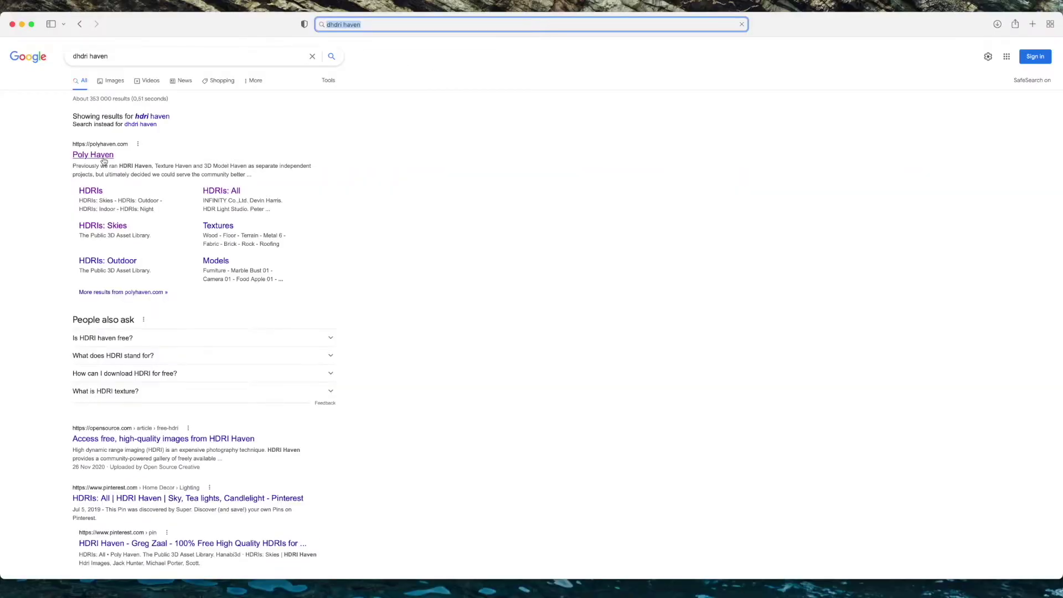
left_click(104, 157)
scroll(751, 300, "down", 3)
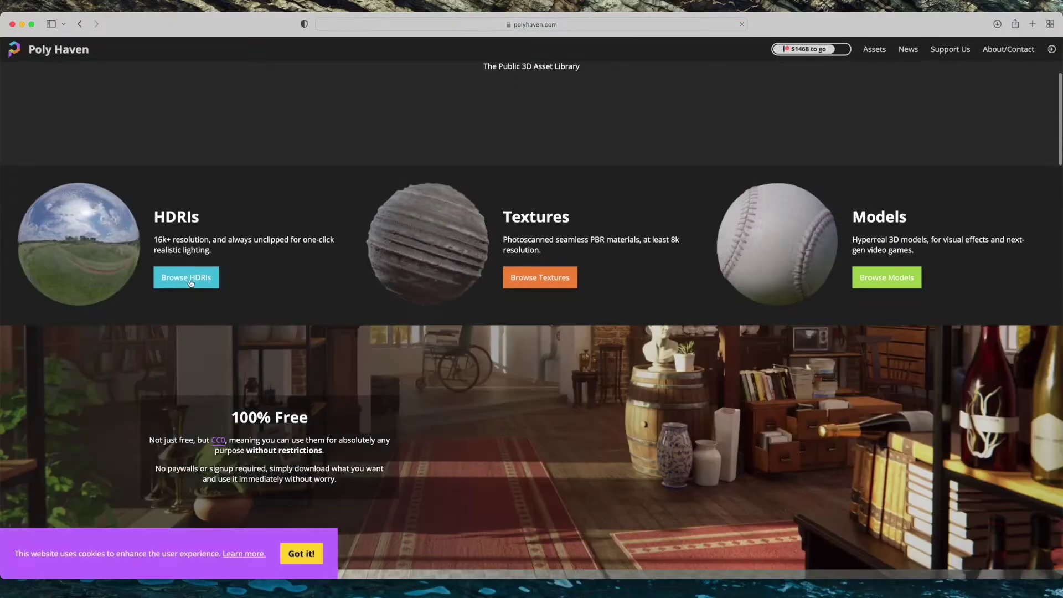
left_click(185, 275)
scroll(561, 384, "down", 2)
scroll(562, 383, "down", 12)
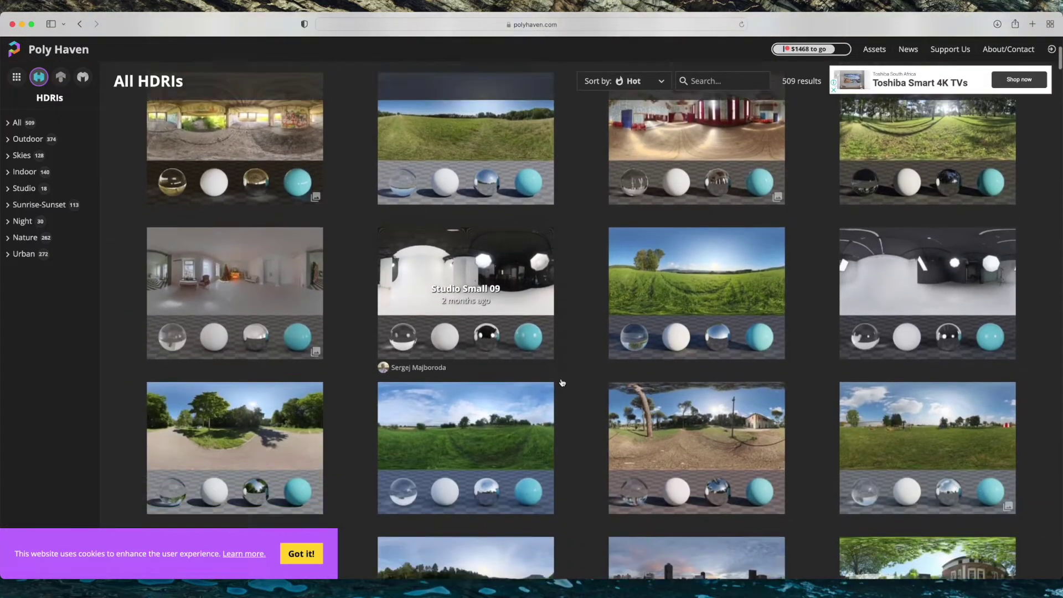
scroll(563, 382, "down", 8)
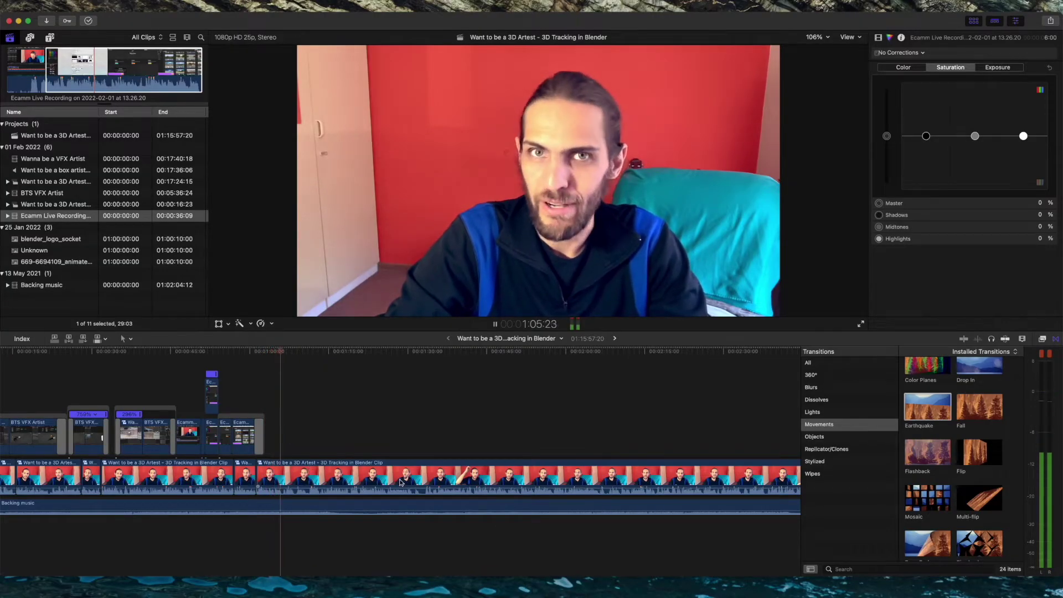
Search Google for 'HDRI photostitch' and scroll through the results
left_click_drag(436, 332, 433, 358)
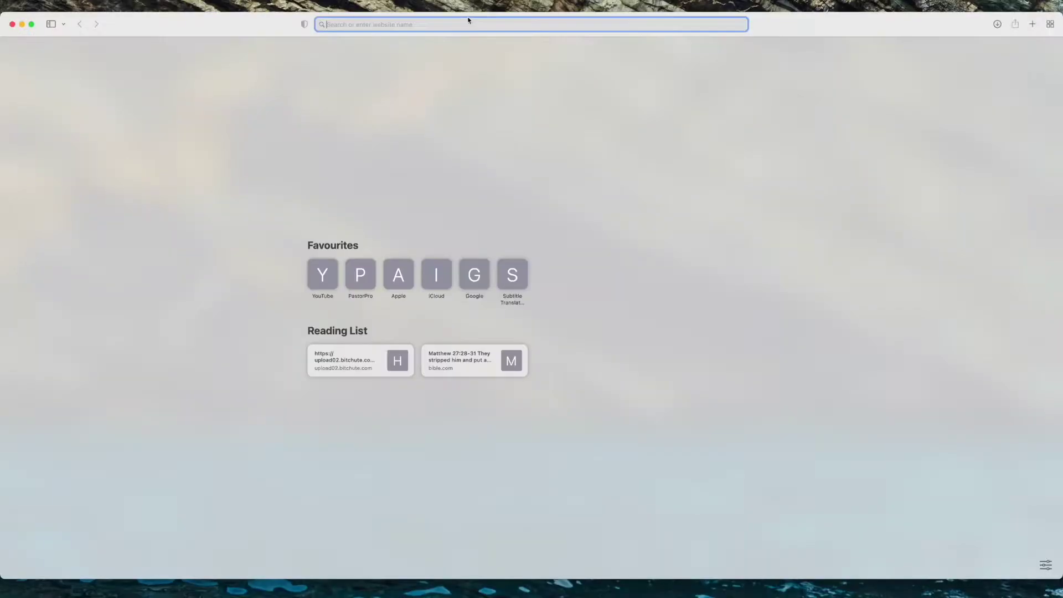
type("HDRI photost")
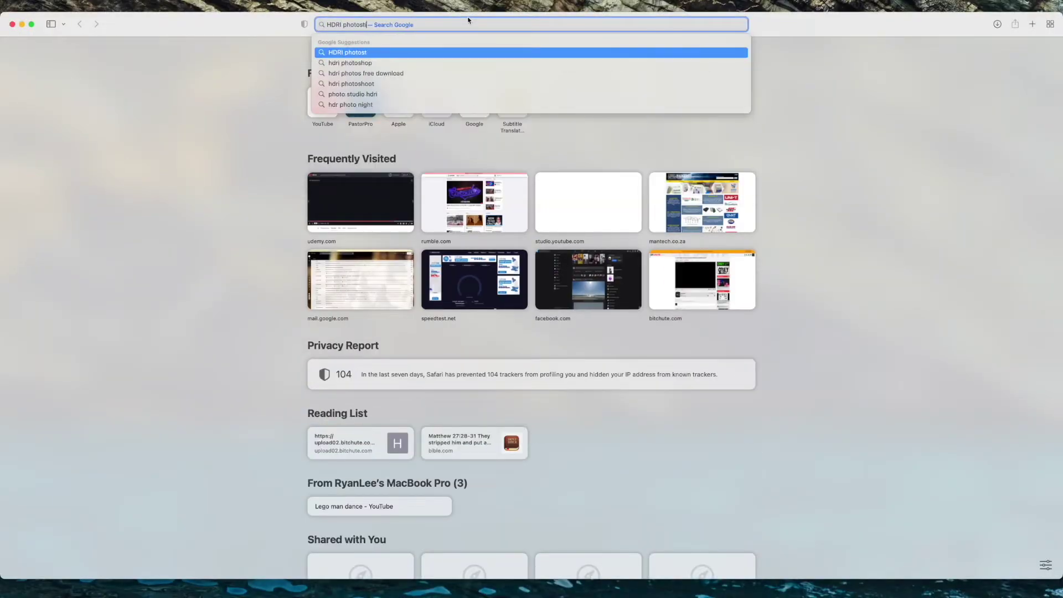
type("itch")
key("Return")
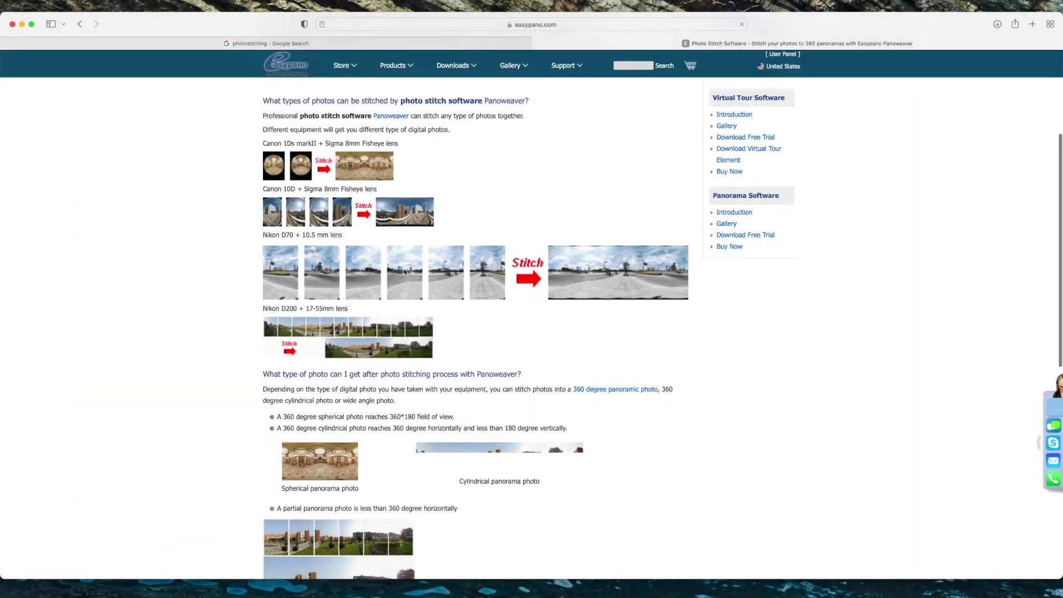
scroll(373, 255, "up", 2)
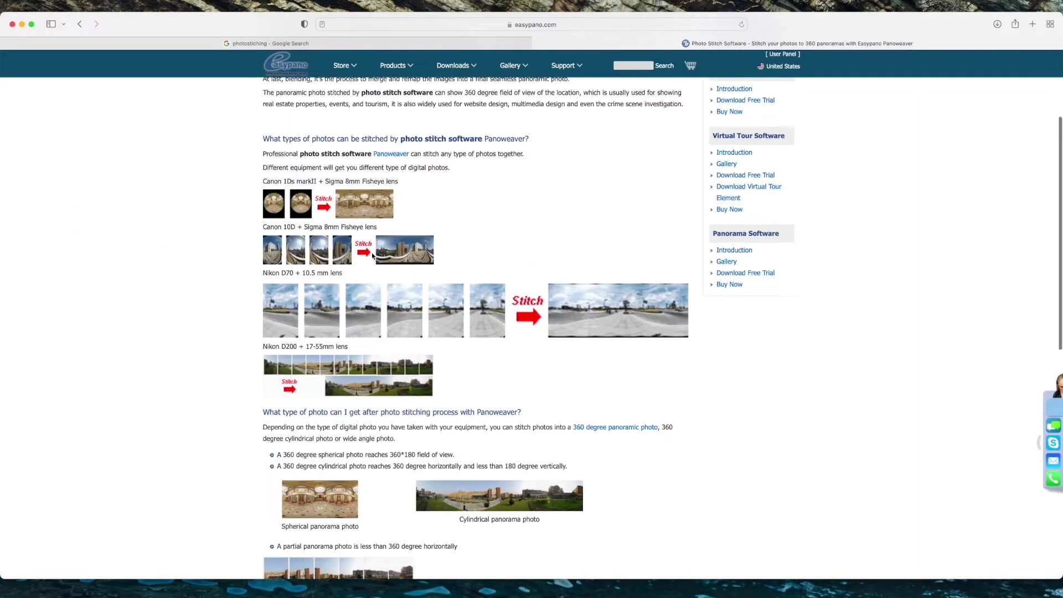
scroll(373, 255, "down", 5)
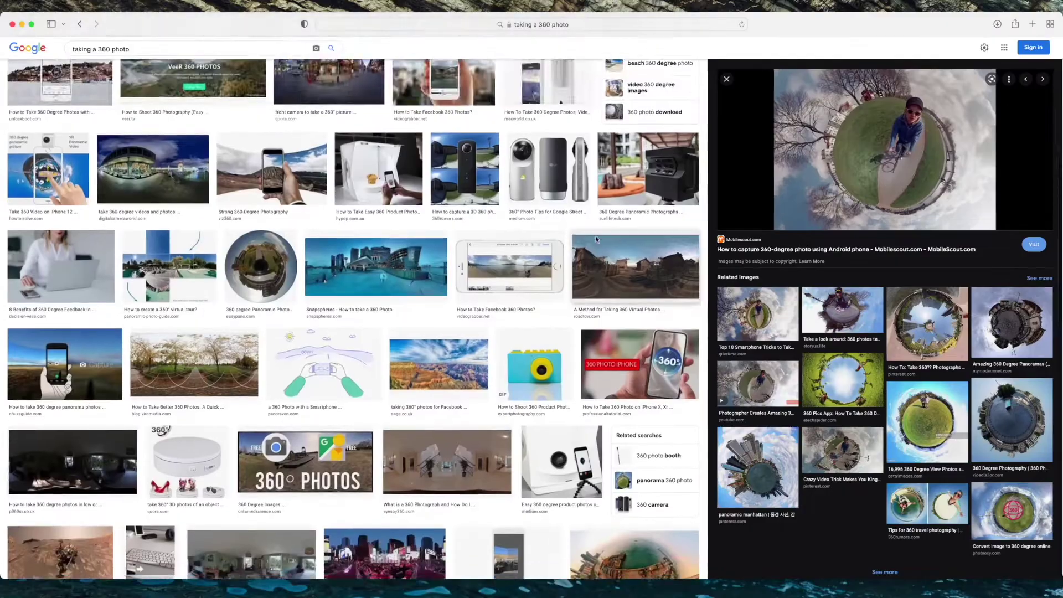
scroll(596, 240, "down", 5)
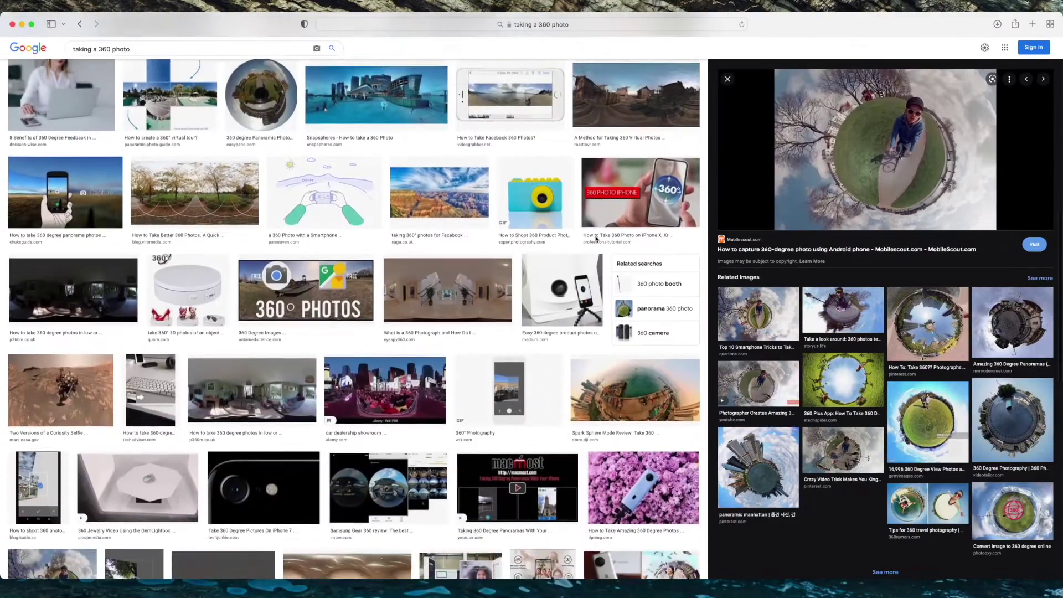
scroll(598, 238, "down", 3)
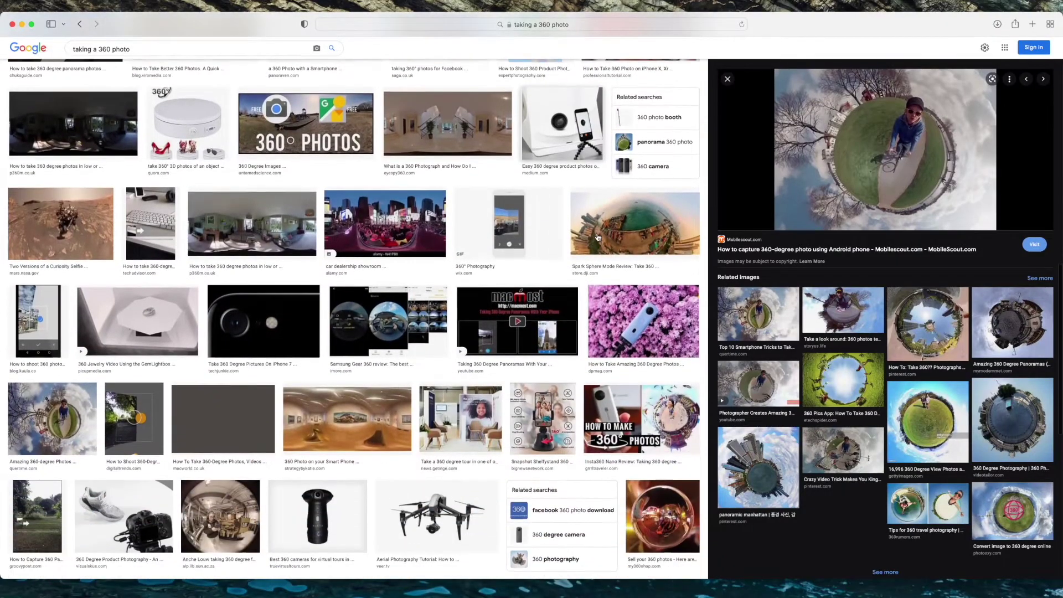
scroll(599, 238, "down", 9)
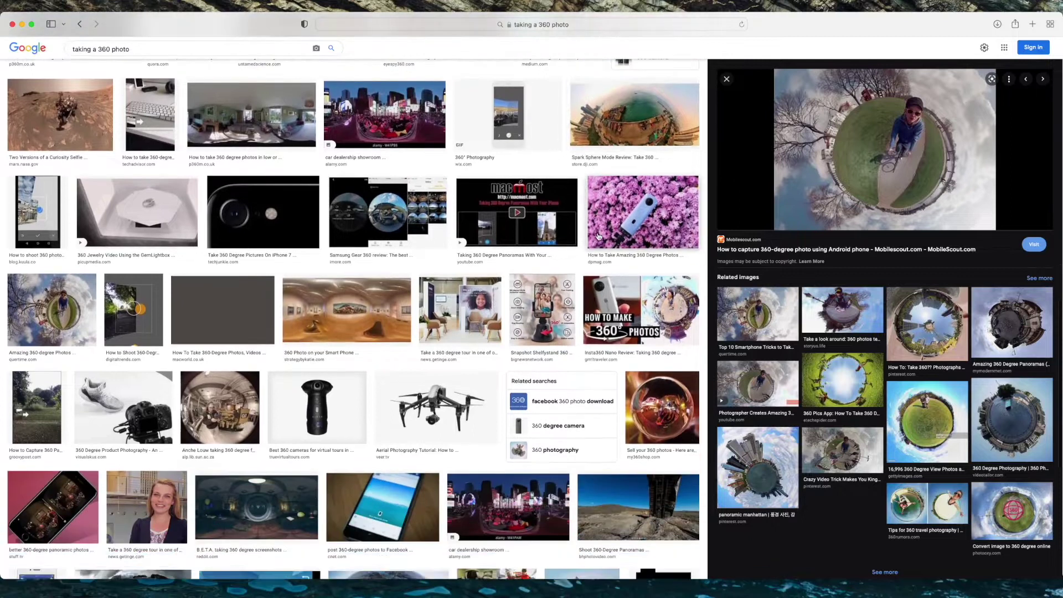
scroll(598, 238, "down", 4)
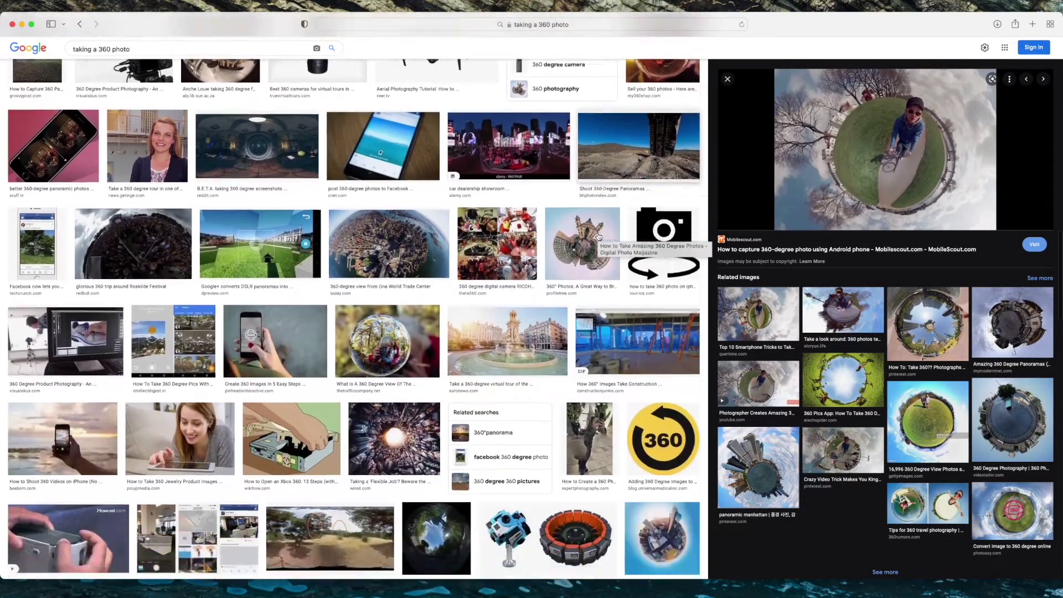
Preview the image result about DSLR panoramas becoming photo spheres
left_click(250, 158)
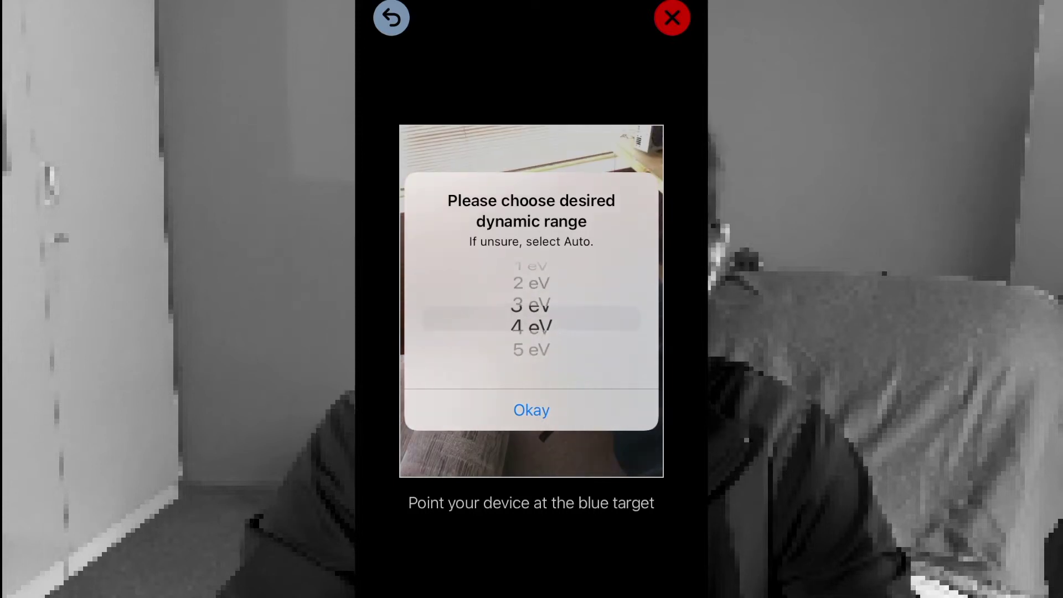
Confirm 3 eV as the HDReye capture's dynamic range
left_click(531, 409)
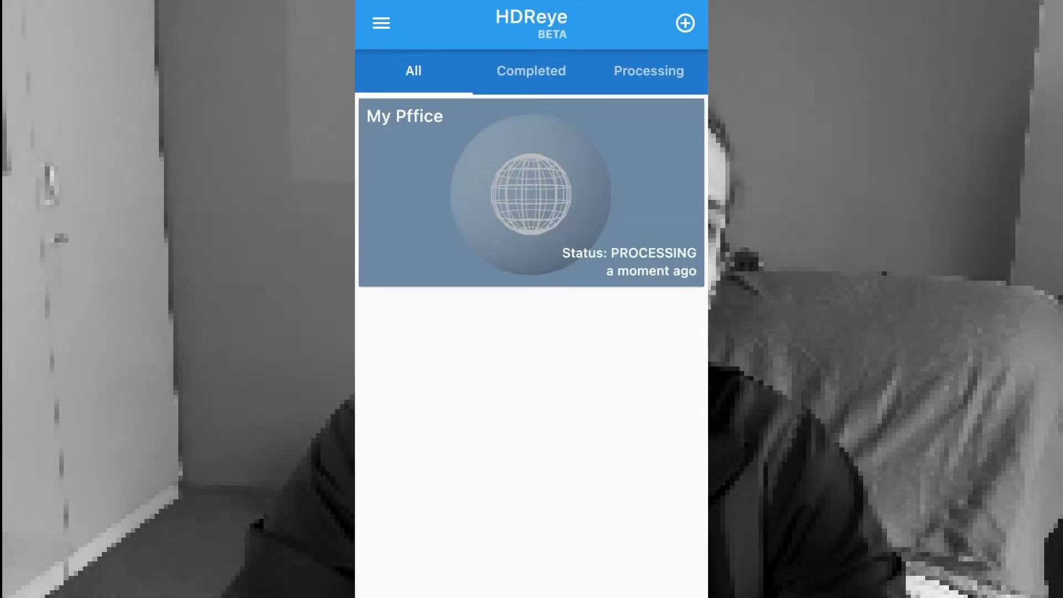
Show the Completed captures list to find the processed My Pffice HDRI
left_click(532, 71)
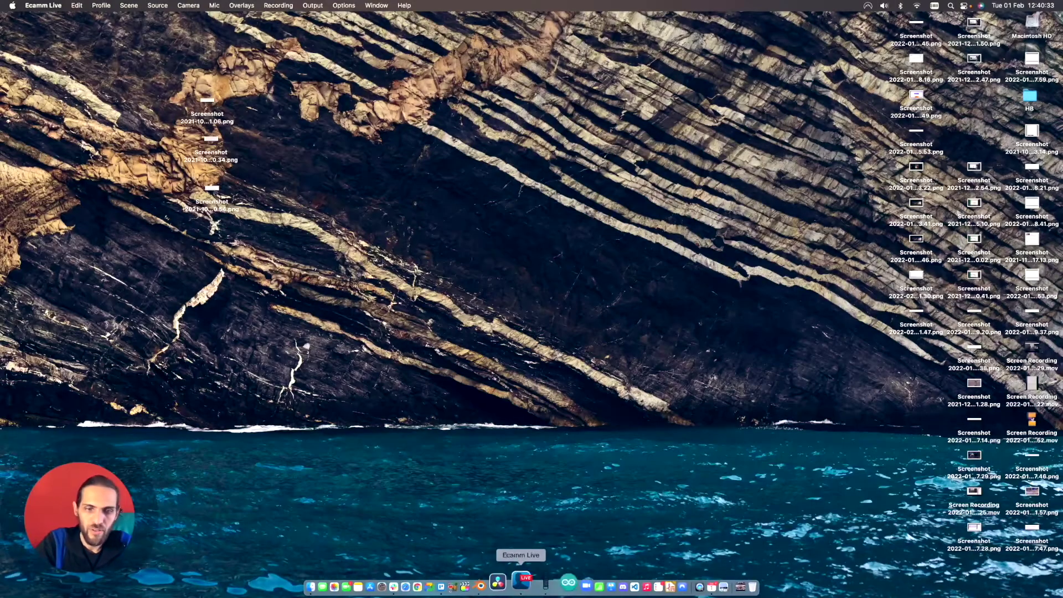
Open TutorialTrack.blend in Blender, look through the tracked camera, and show the World background settings
left_click(503, 587)
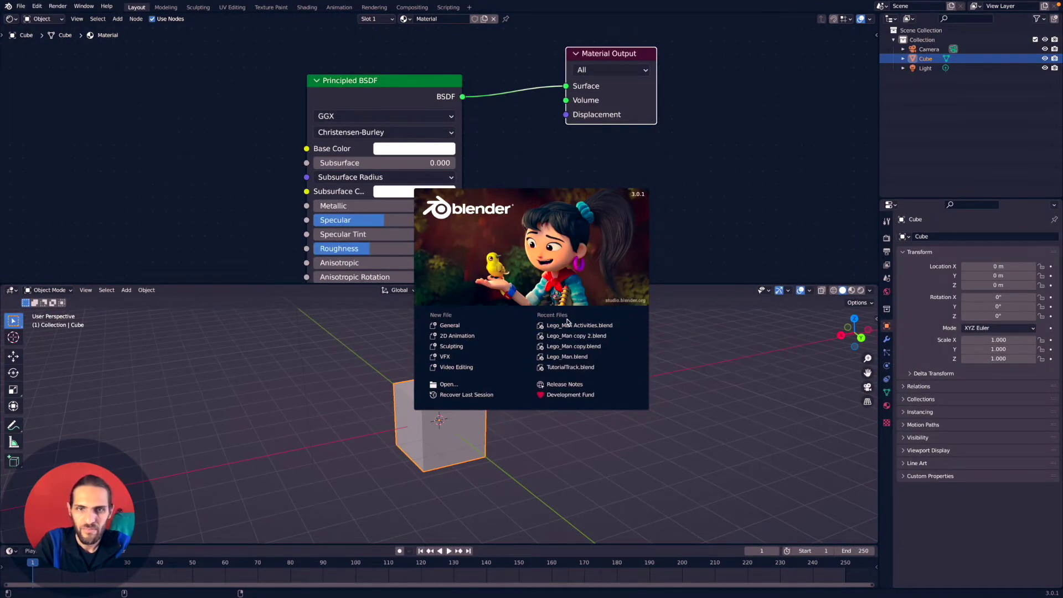
left_click(579, 367)
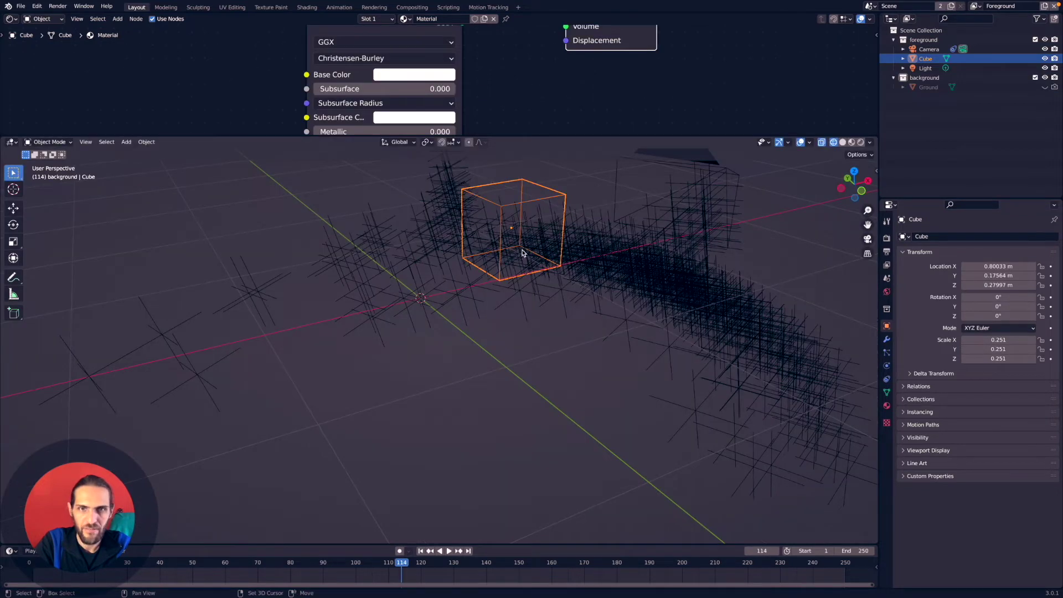
middle_click_drag(506, 249, 831, 240)
left_click(867, 241)
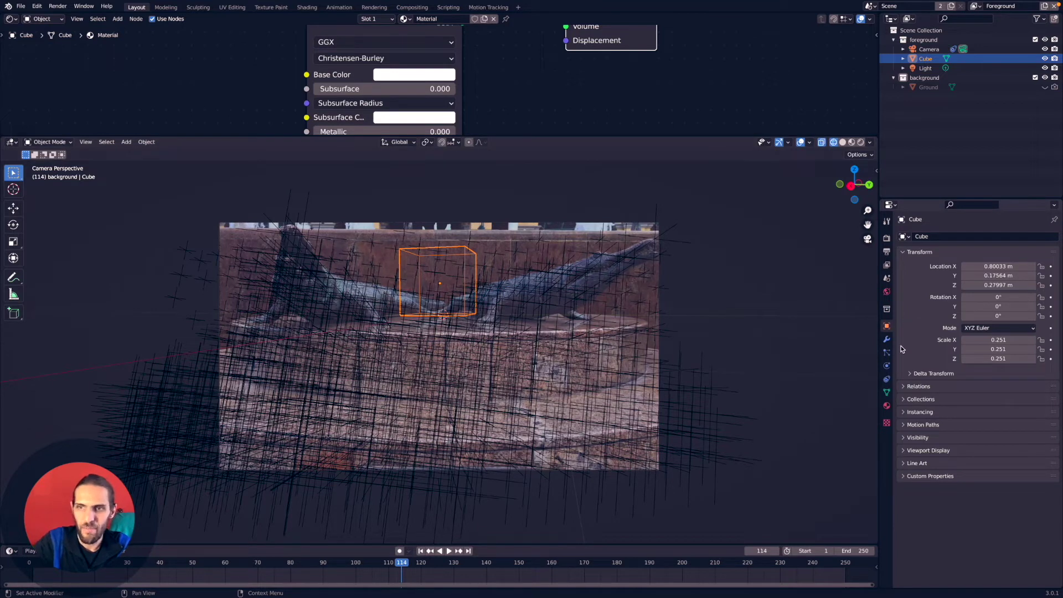
left_click(887, 294)
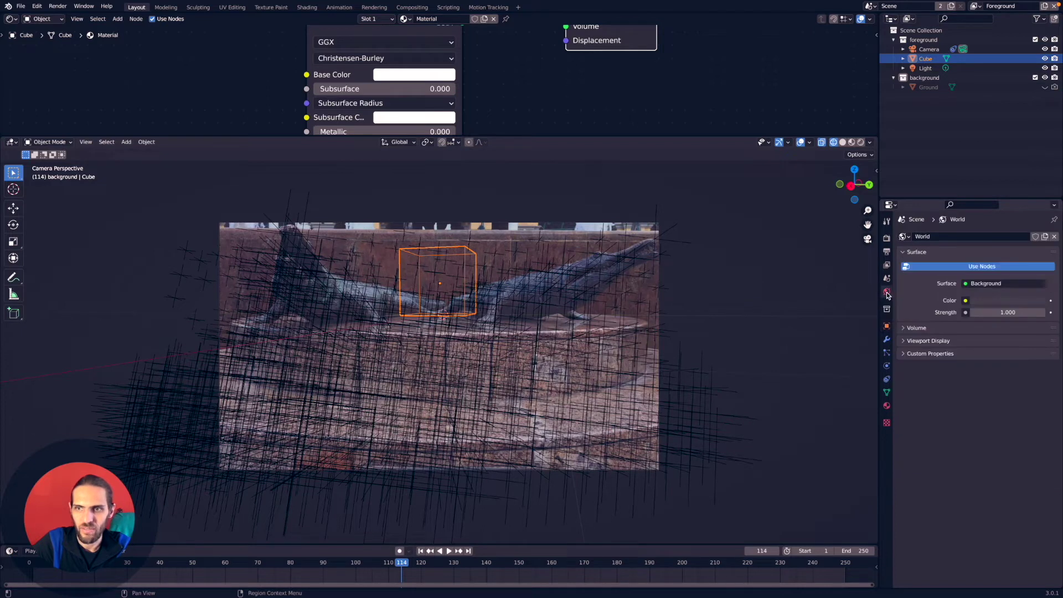
Switch to Material Preview shading, orbit out of camera view and zoom out over the scene
left_click(852, 143)
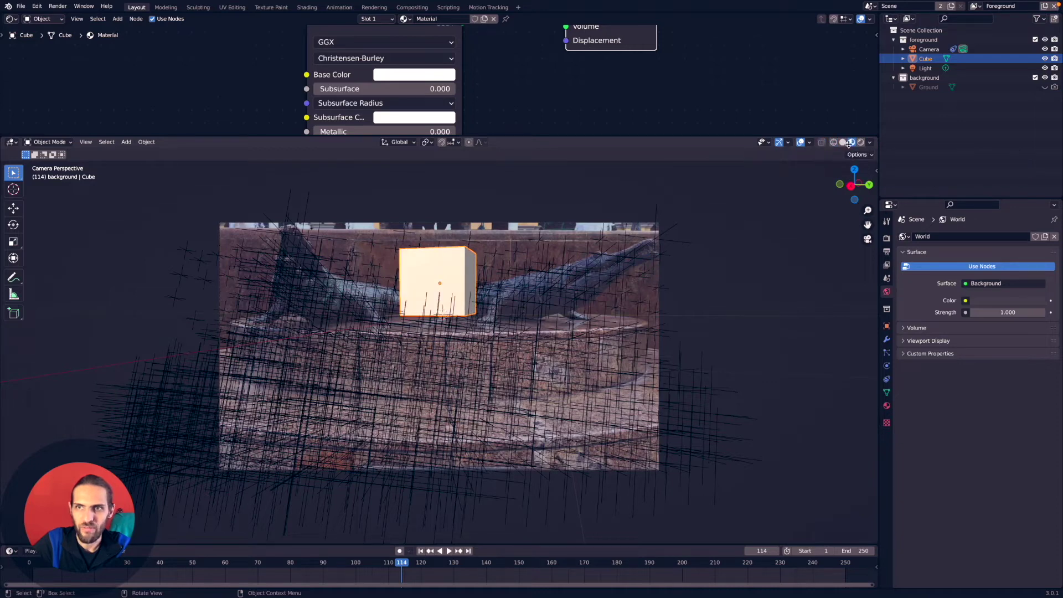
middle_click_drag(521, 254, 650, 211)
scroll(519, 254, "down", 8)
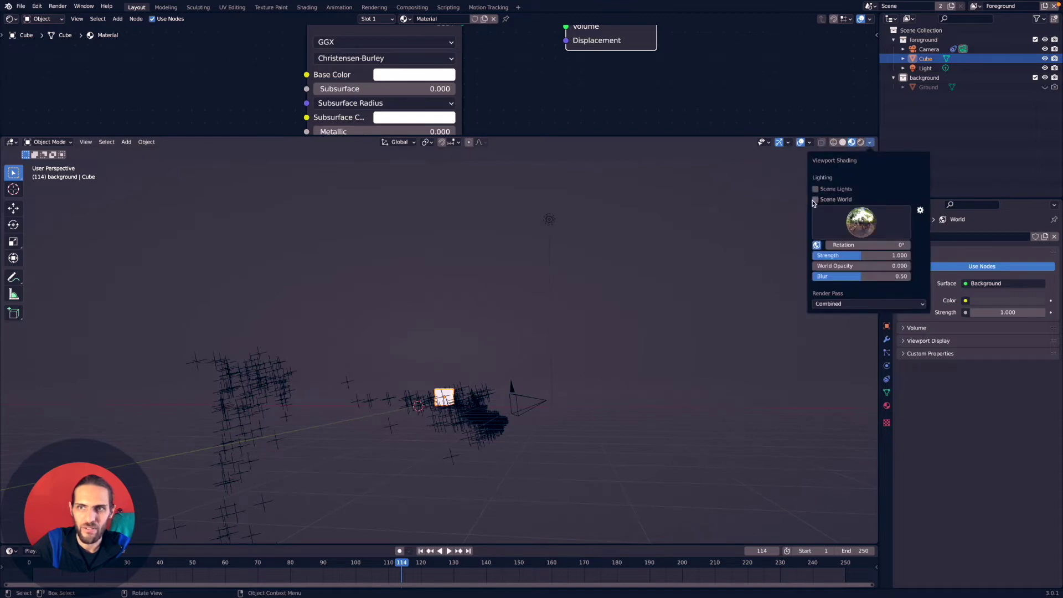
Light the viewport with the Scene World, inspect the scene, then start a new General file
left_click(815, 200)
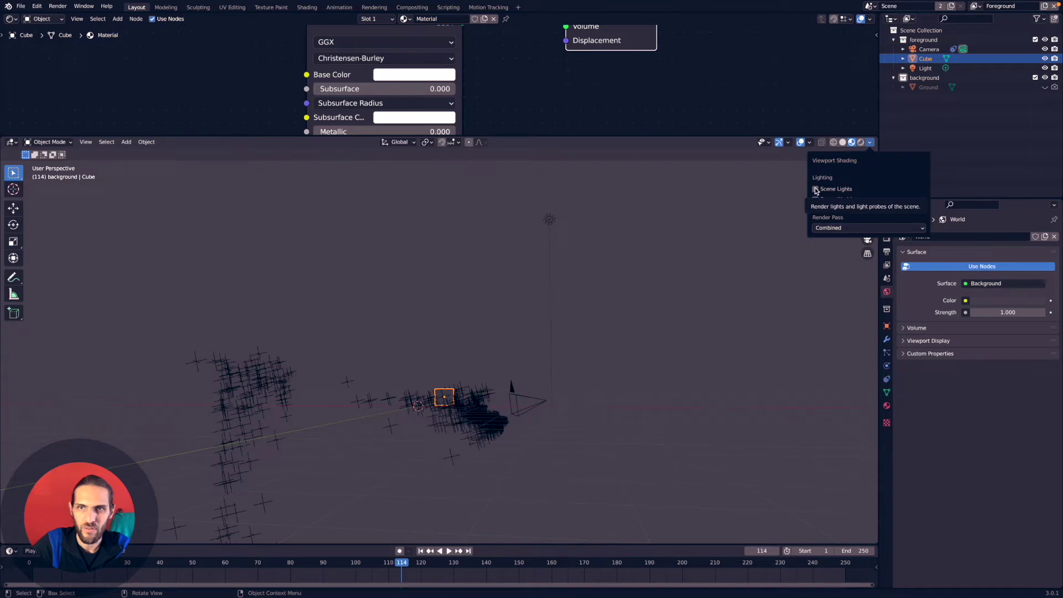
middle_click_drag(482, 257, 485, 257)
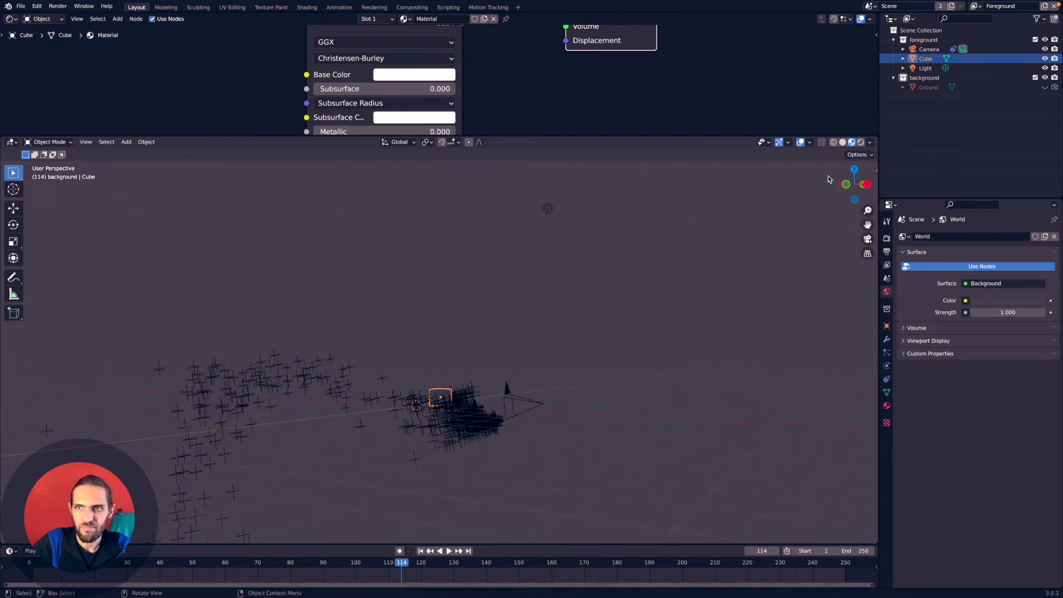
left_click(870, 143)
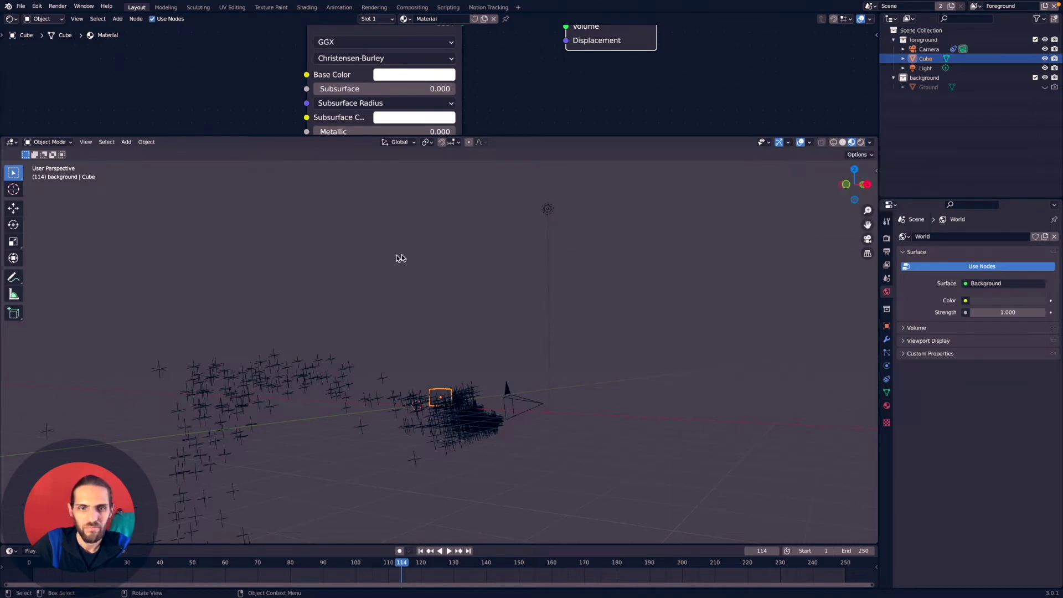
middle_click_drag(401, 258, 399, 257)
middle_click_drag(536, 244, 536, 244)
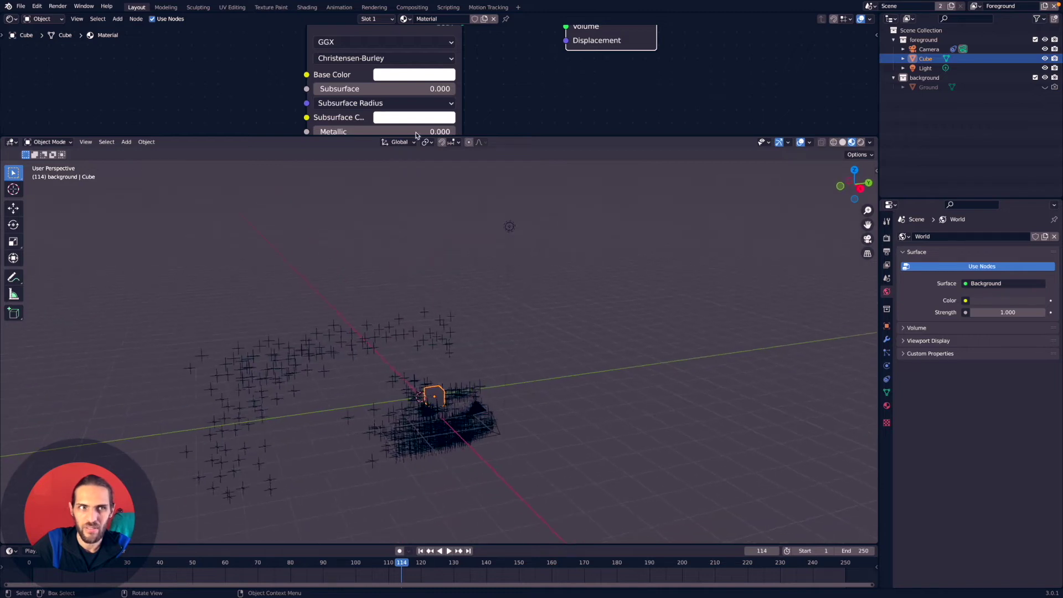
left_click(21, 6)
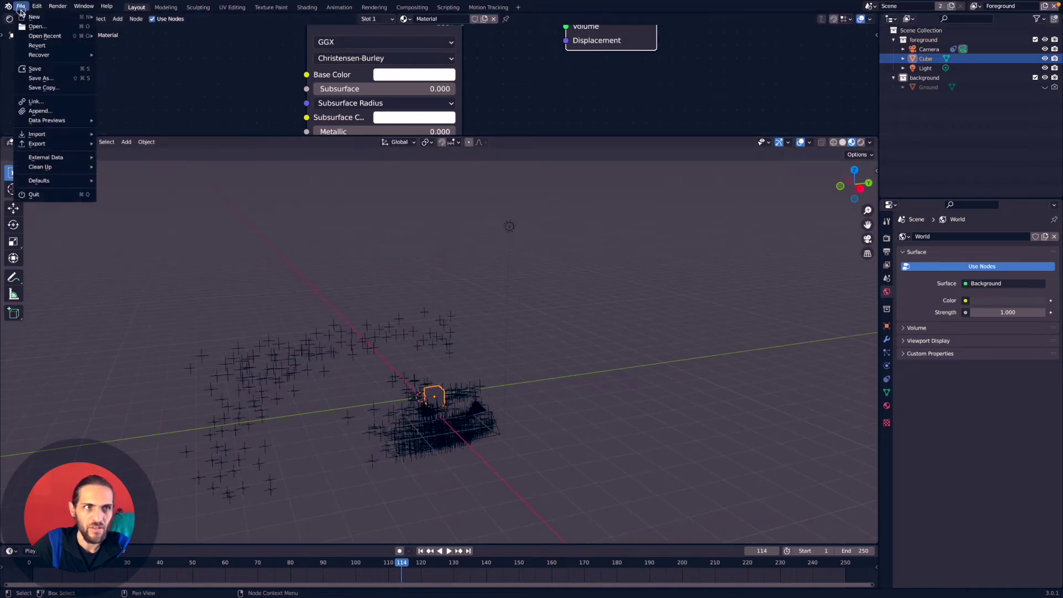
Start a new General scene and try lighting its cube with the Scene World
mouse_move(83, 17)
left_click(120, 18)
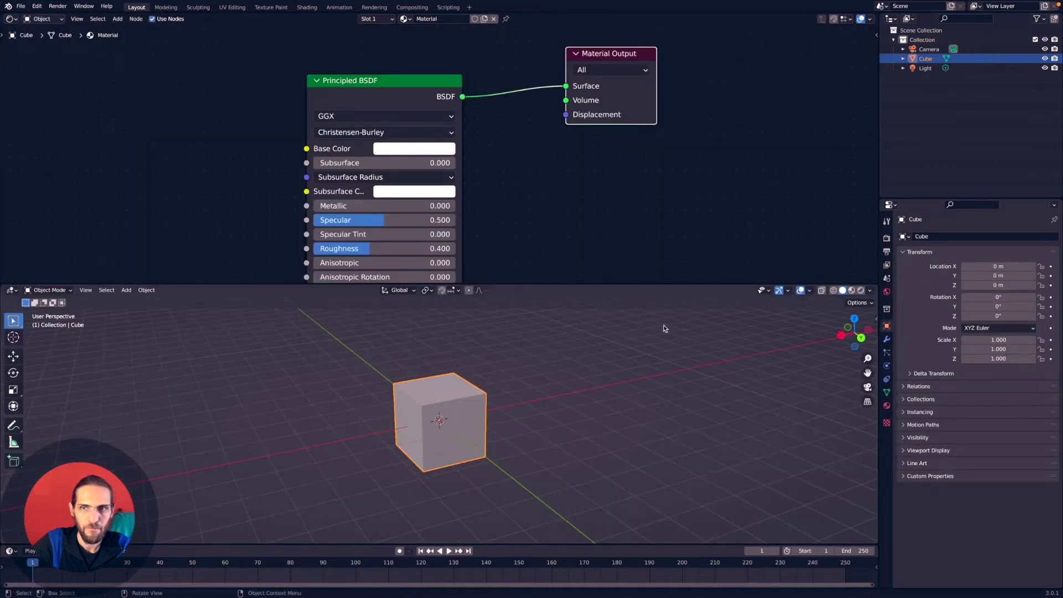
left_click(869, 291)
left_click(817, 346)
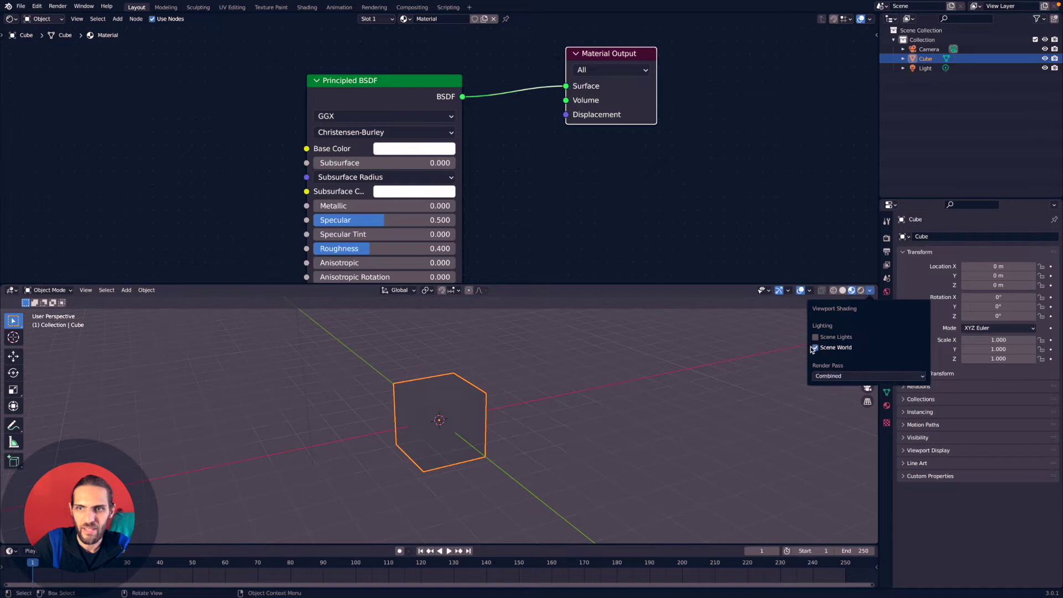
middle_click_drag(514, 363, 512, 322)
Heighten the 3D view and return to built-in preview lighting, orbiting so the camera sits right
left_click_drag(511, 284, 511, 184)
left_click(869, 192)
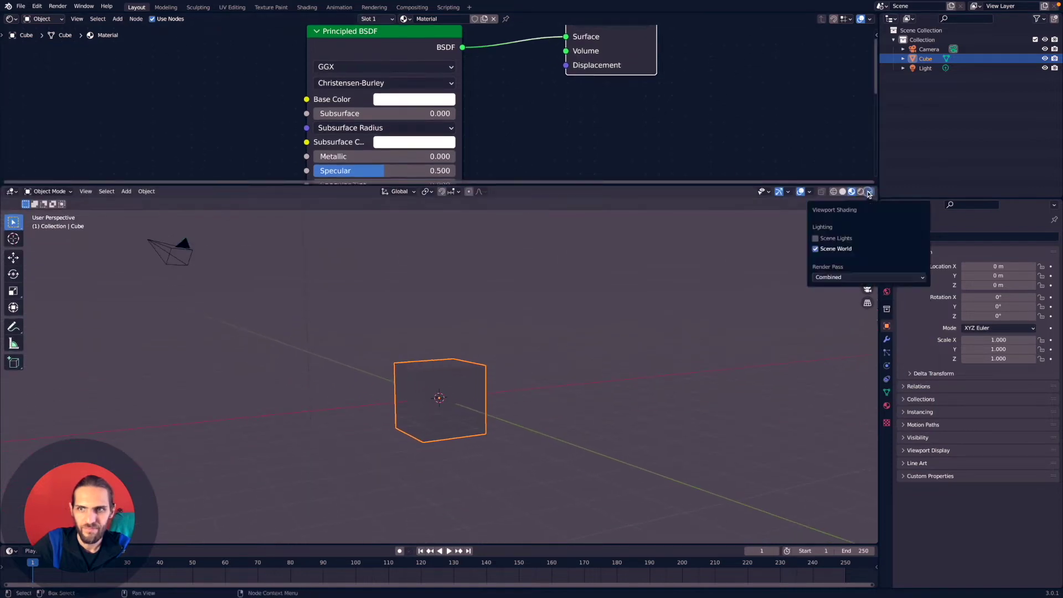
left_click(816, 249)
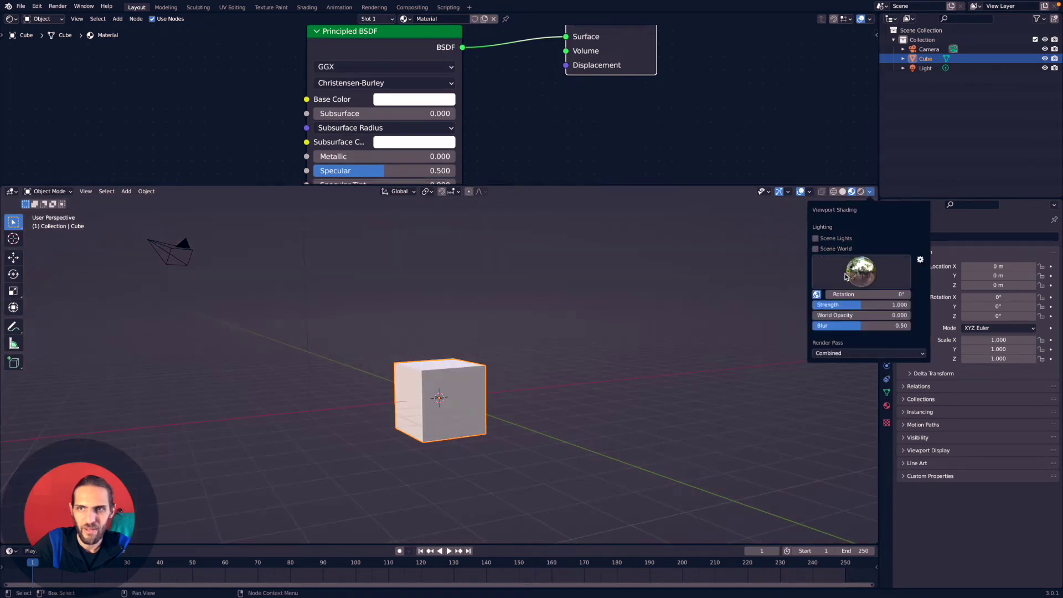
middle_click_drag(556, 285, 443, 221)
middle_click_drag(166, 111, 205, 111)
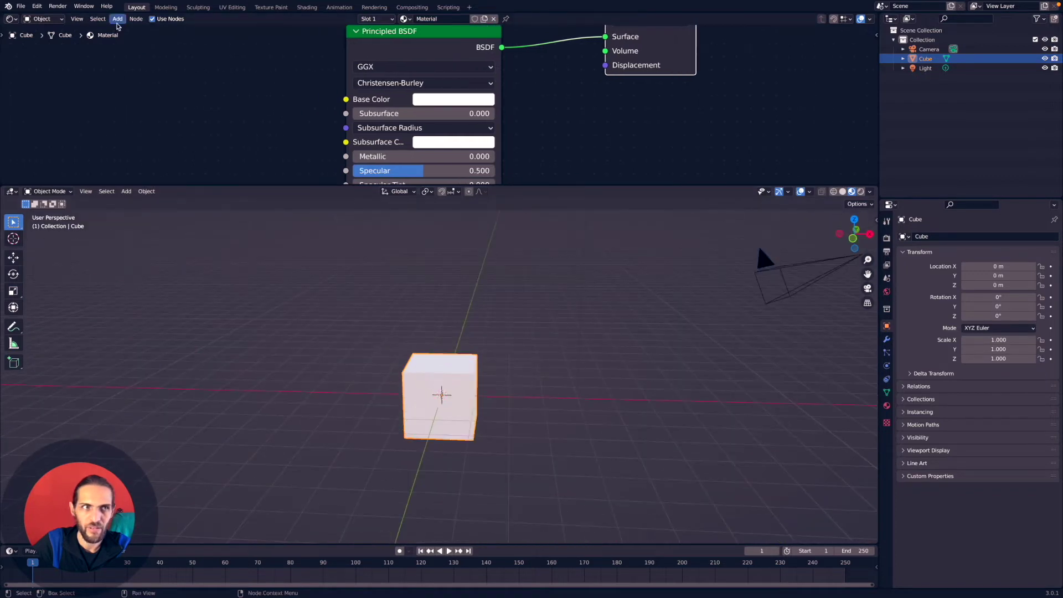
Reopen Lego_Man Activities.blend from recent files and view its cube in Material Preview shading
left_click(20, 6)
mouse_move(69, 36)
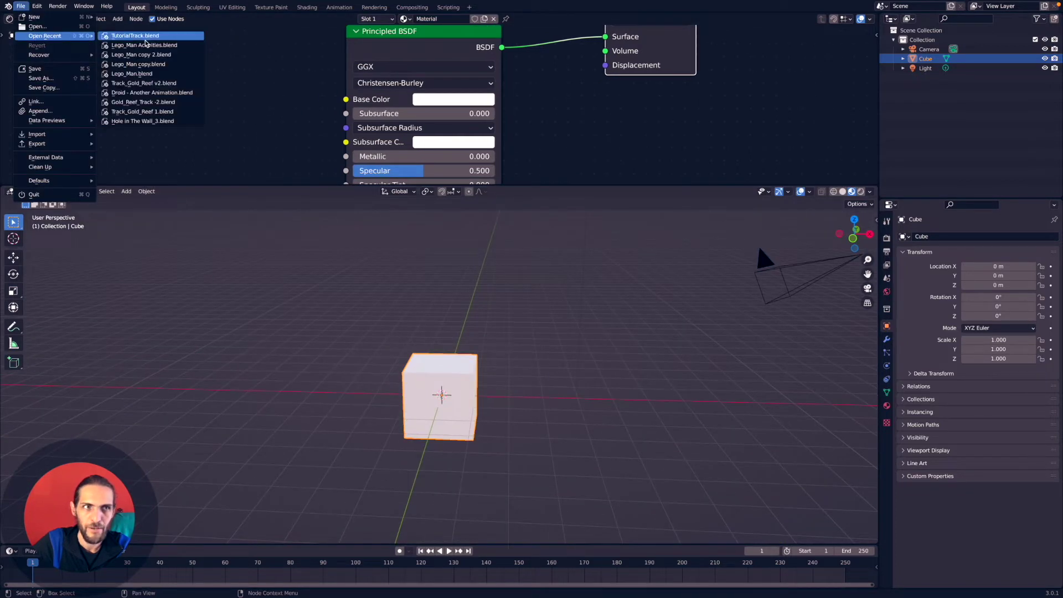
left_click(146, 43)
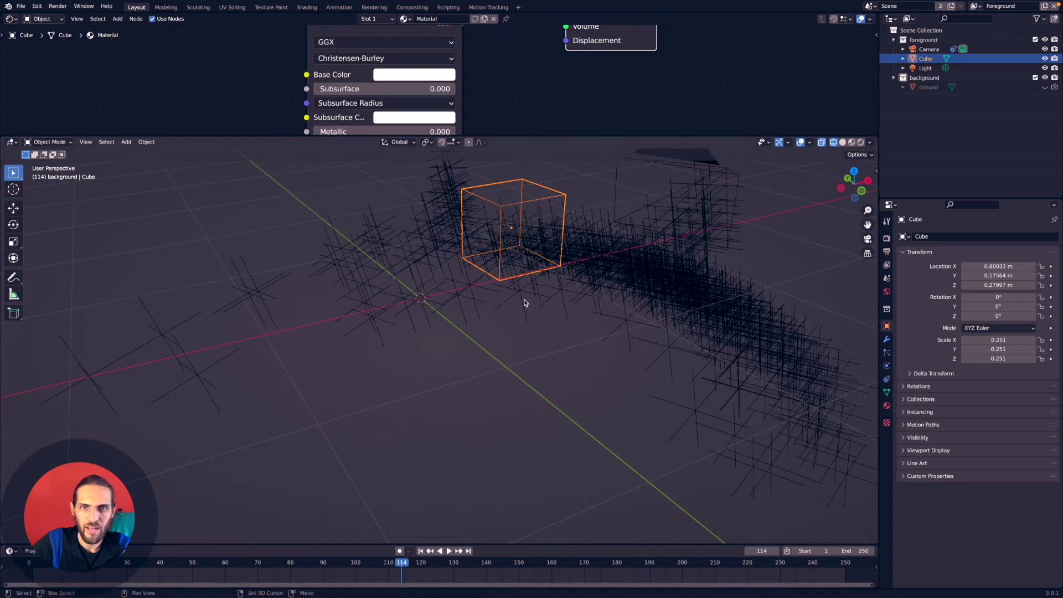
mouse_move(525, 302)
middle_mouse_down()
mouse_move(560, 316)
mouse_move(507, 295)
middle_mouse_up()
left_click(852, 142)
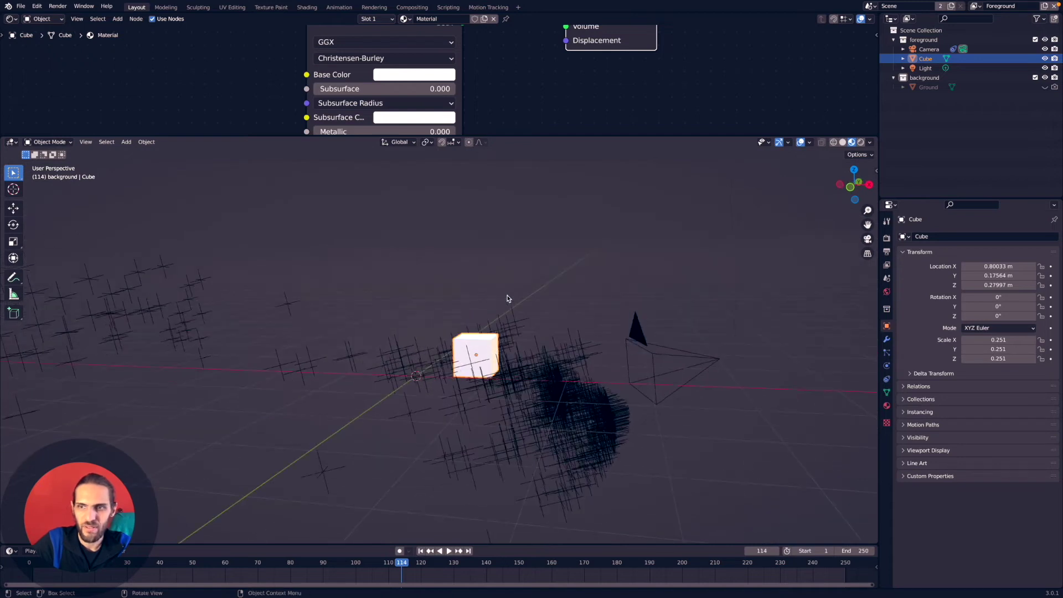
In World properties, drive the background Color with an Environment Texture and browse for its image
left_click(888, 292)
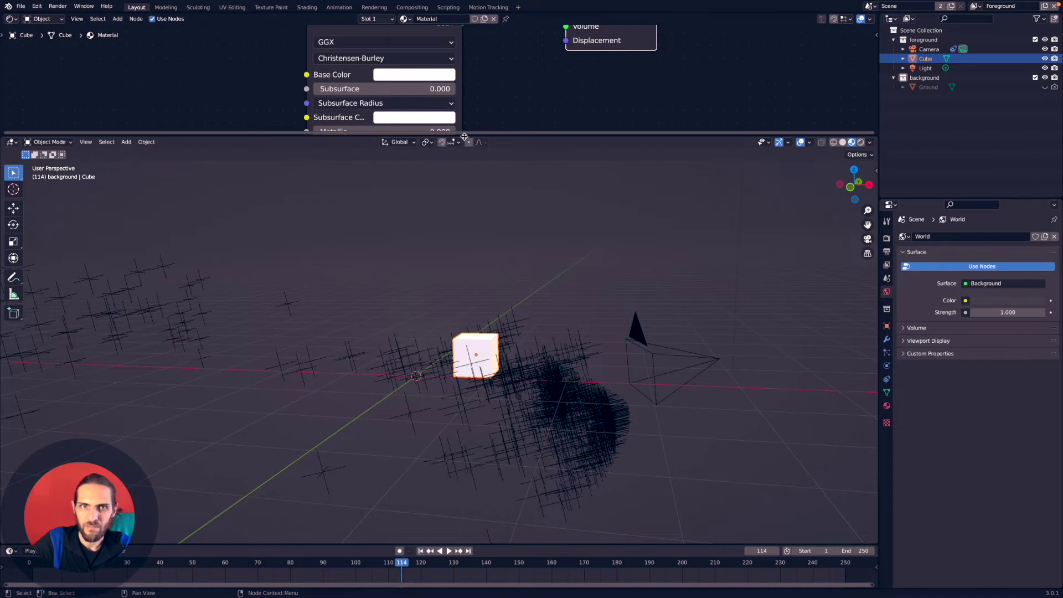
left_click_drag(464, 133, 465, 241)
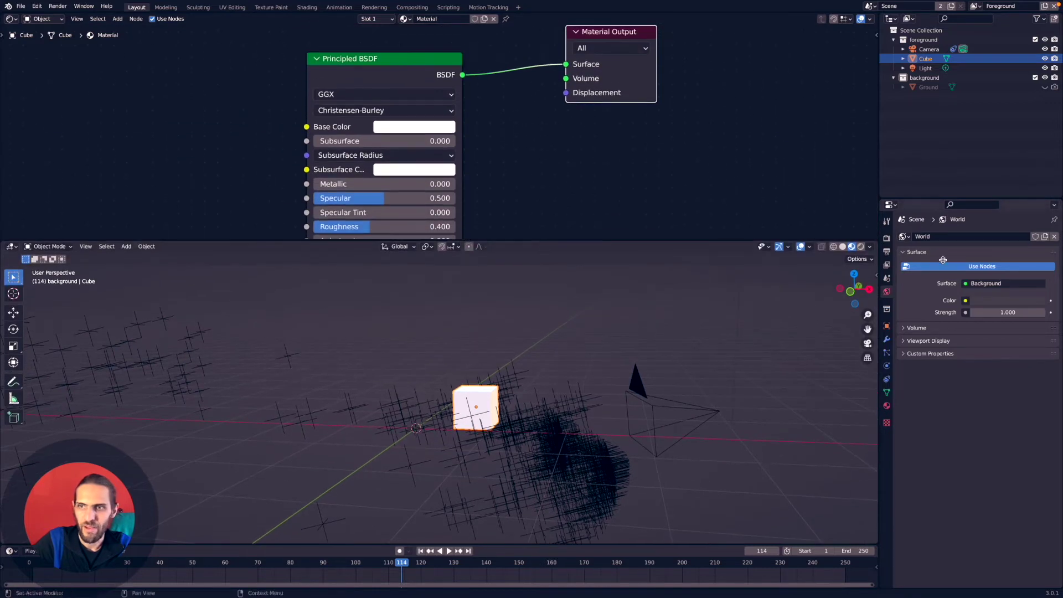
left_click(965, 301)
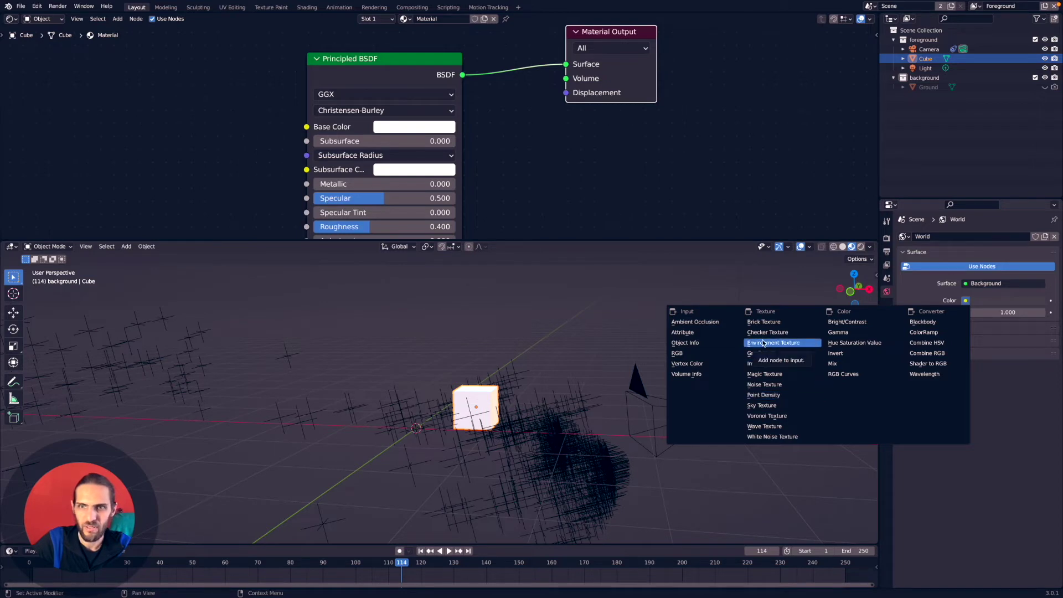
left_click(781, 344)
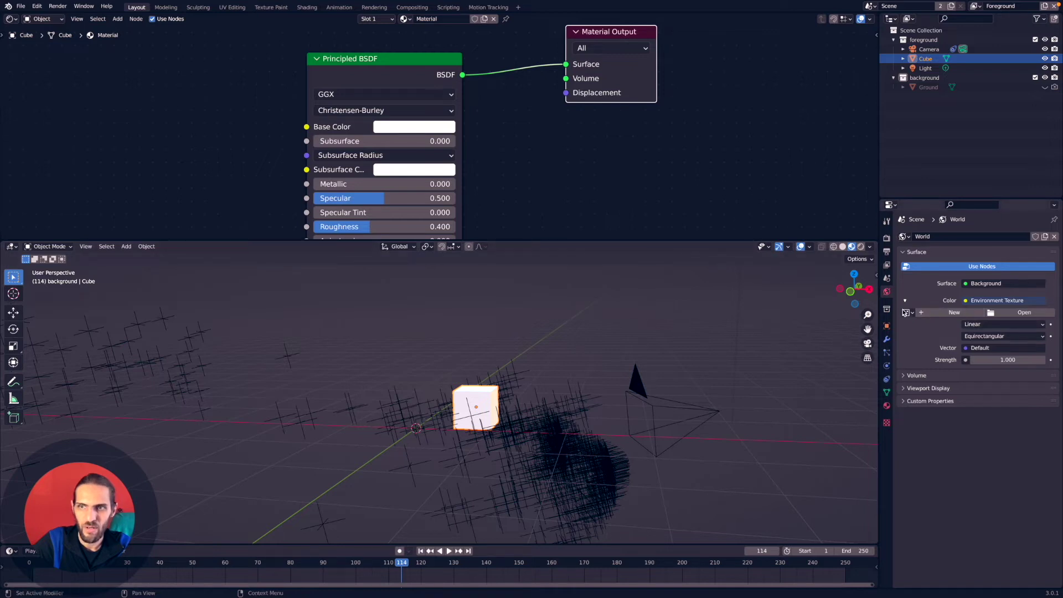
left_click(909, 313)
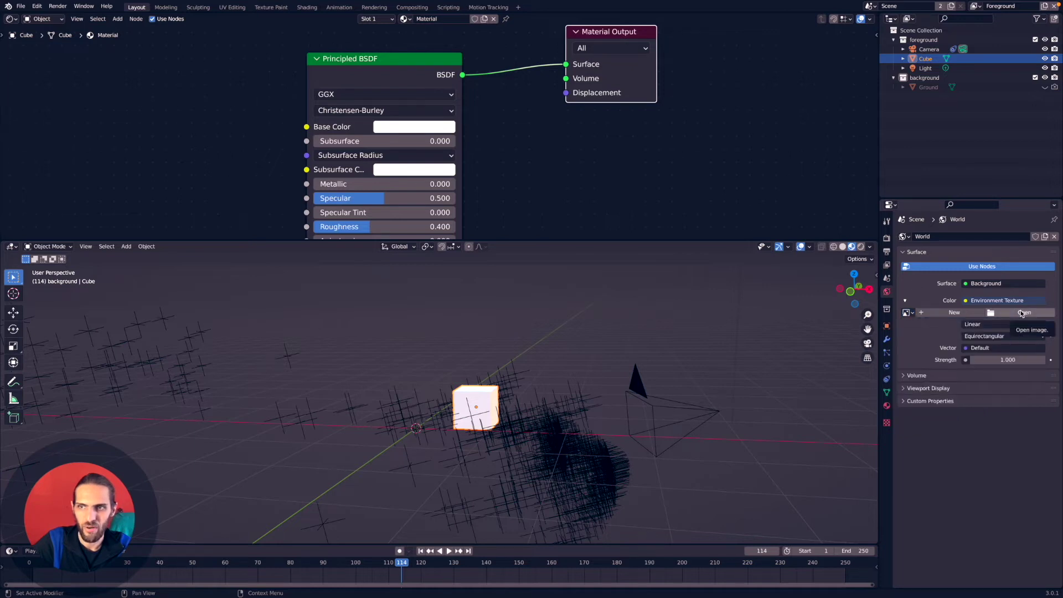
Turn the upper editor into a taller Shader Editor showing the World node tree
scroll(196, 61, "up", 2)
scroll(394, 59, "down", 4)
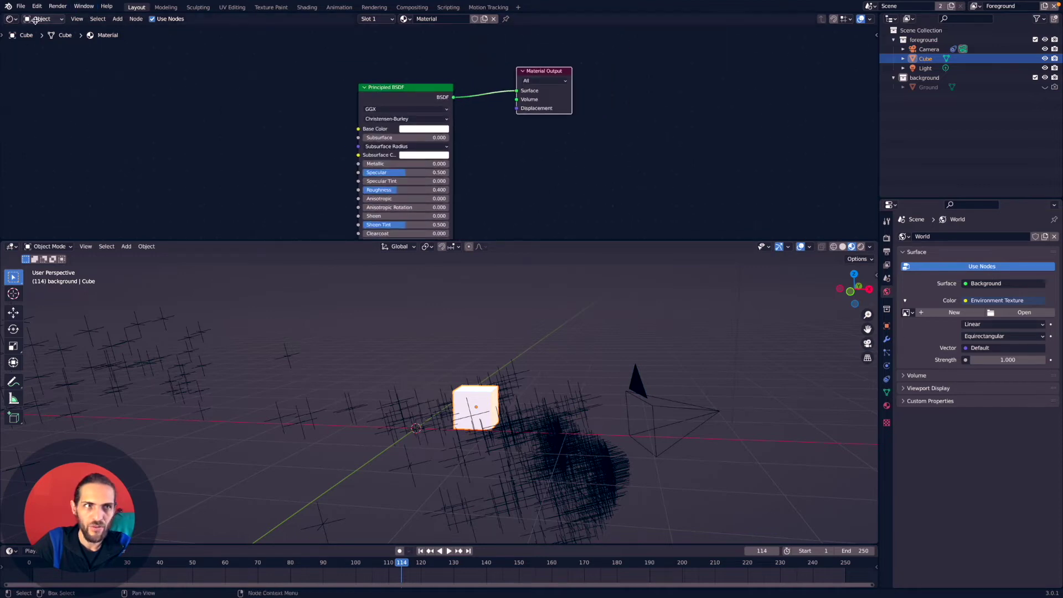
left_click(11, 20)
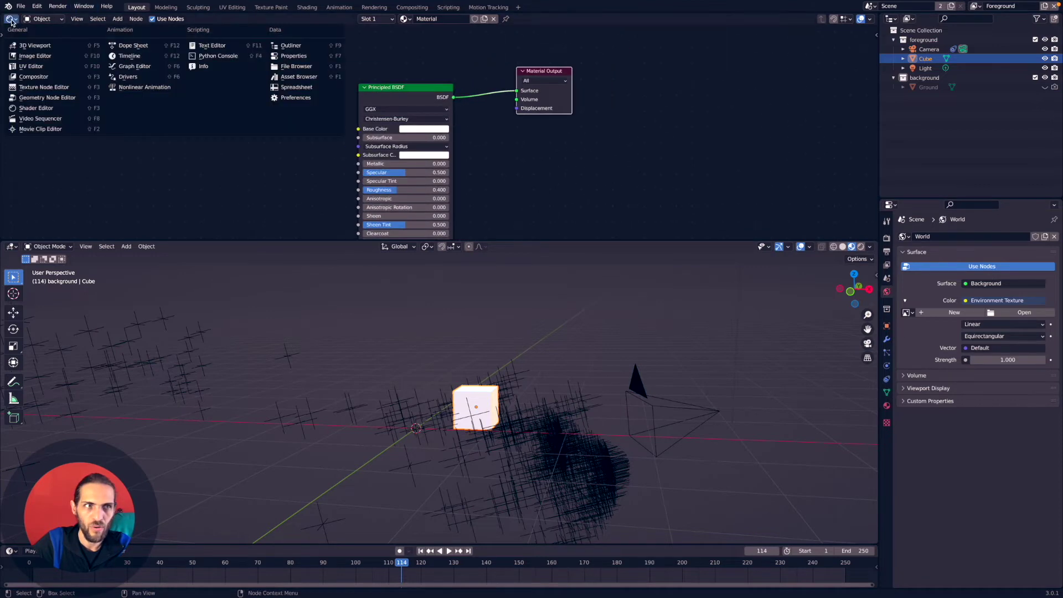
left_click(46, 109)
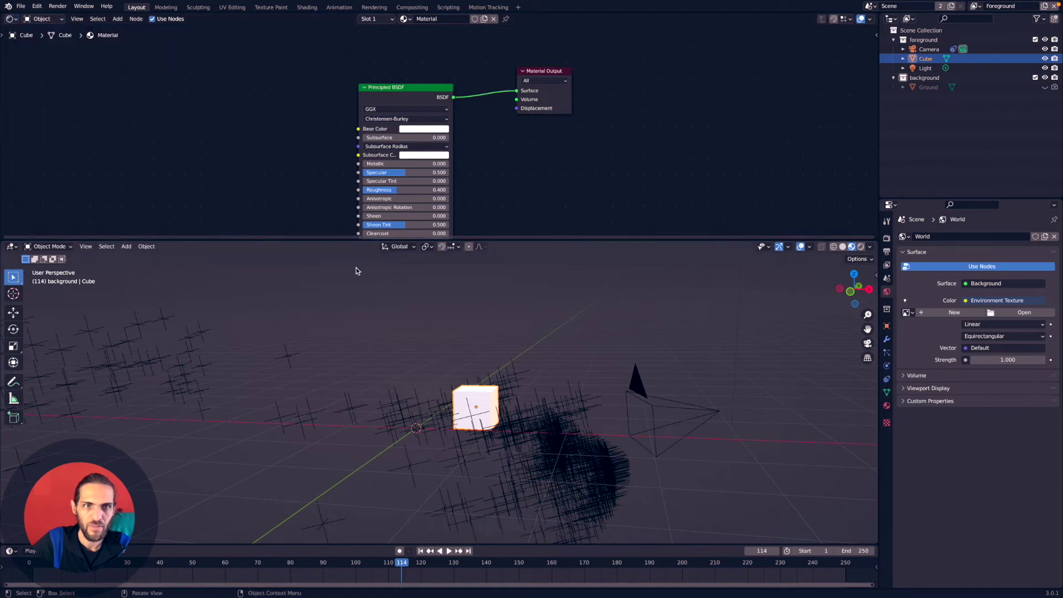
left_click_drag(363, 239, 364, 290)
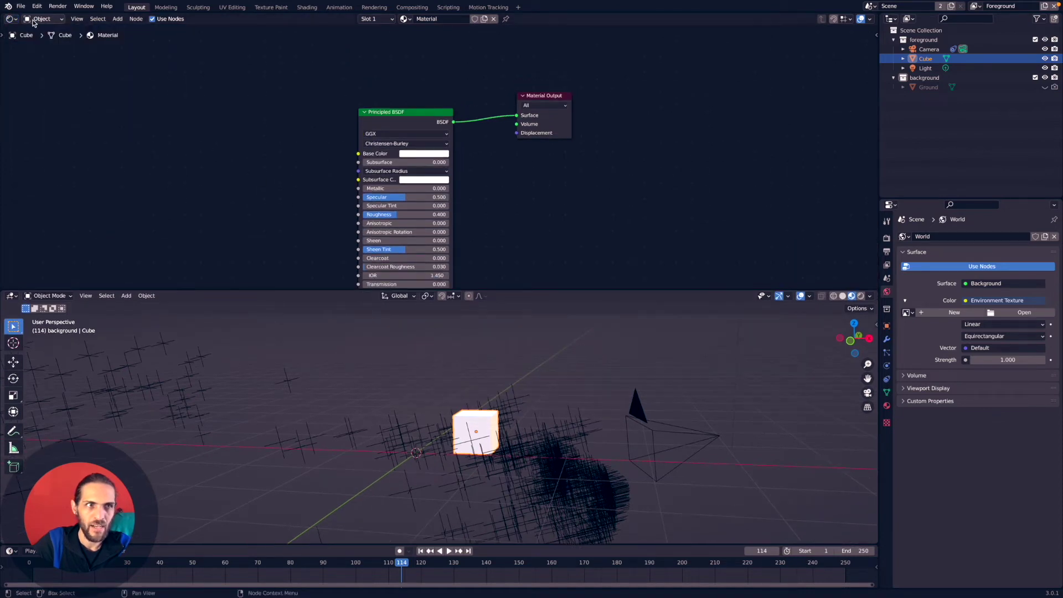
left_click(50, 20)
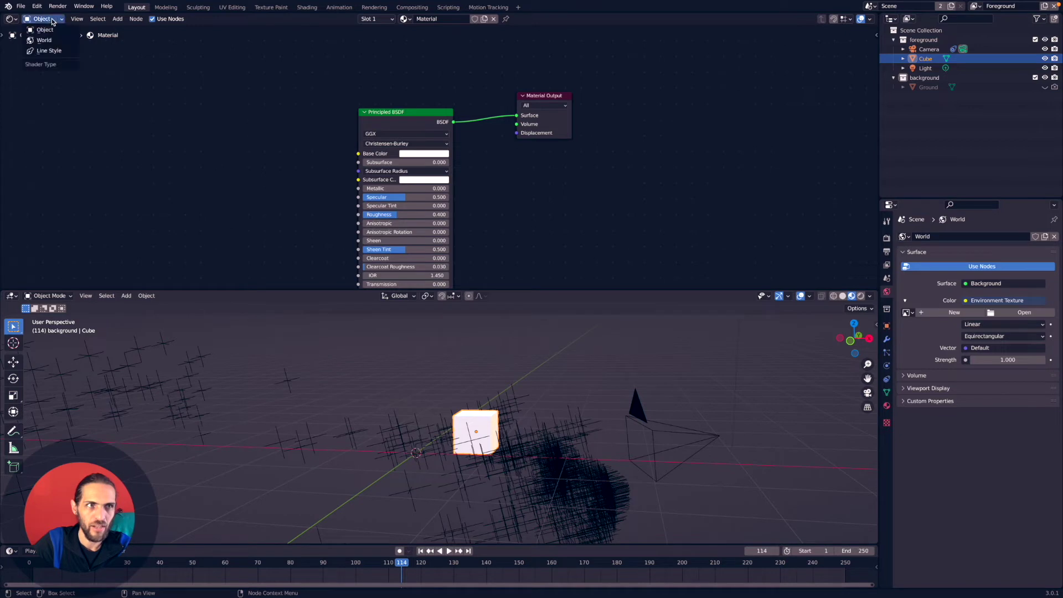
left_click(44, 40)
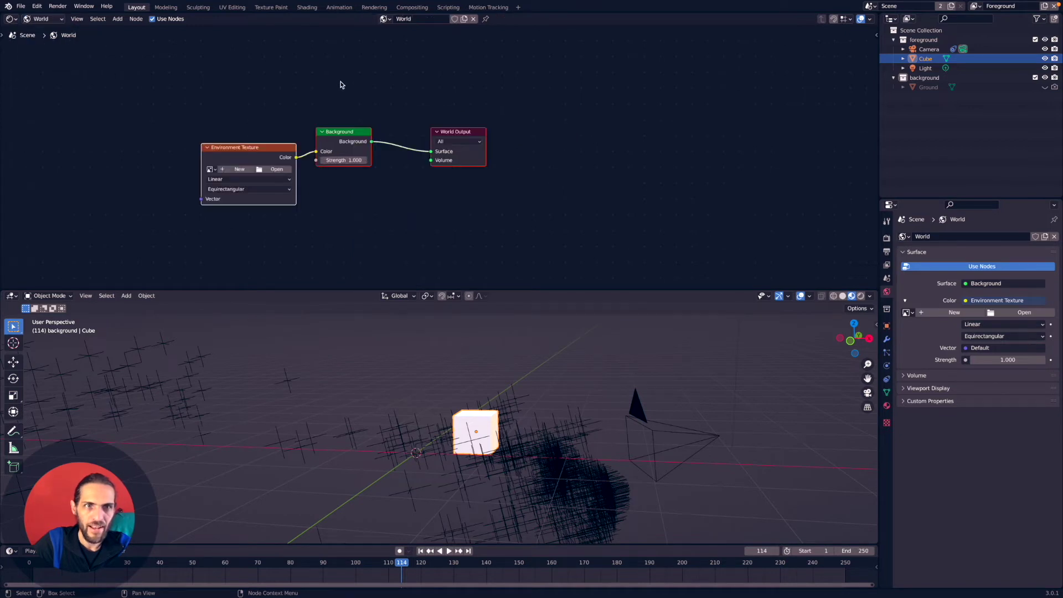
Move the three world nodes together, then shift the Environment Texture node further left
left_click_drag(140, 100, 624, 257)
key("g")
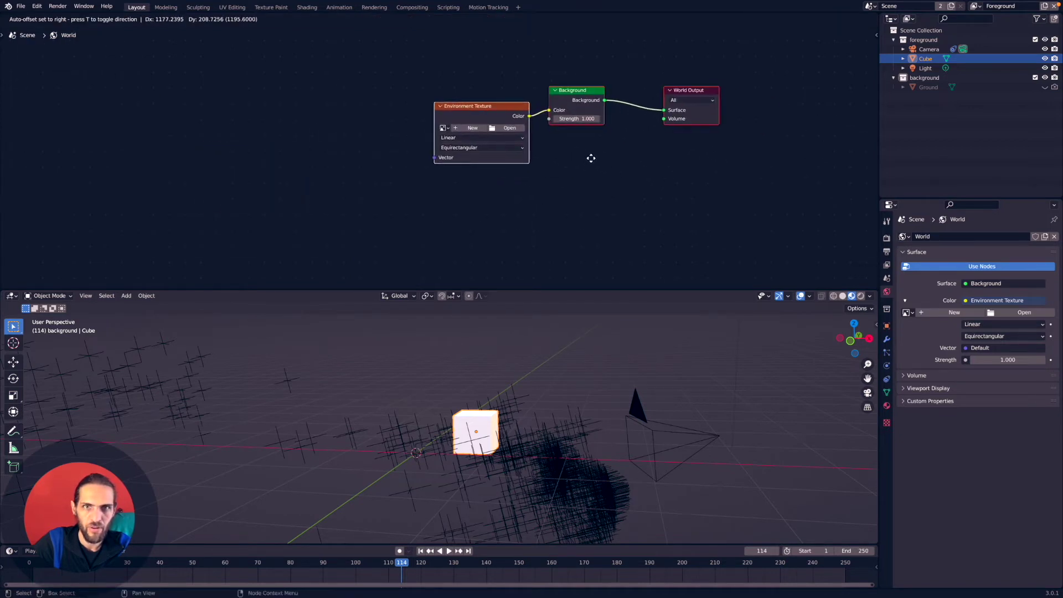
left_click(591, 158)
left_click(607, 193)
left_click_drag(490, 112, 394, 106)
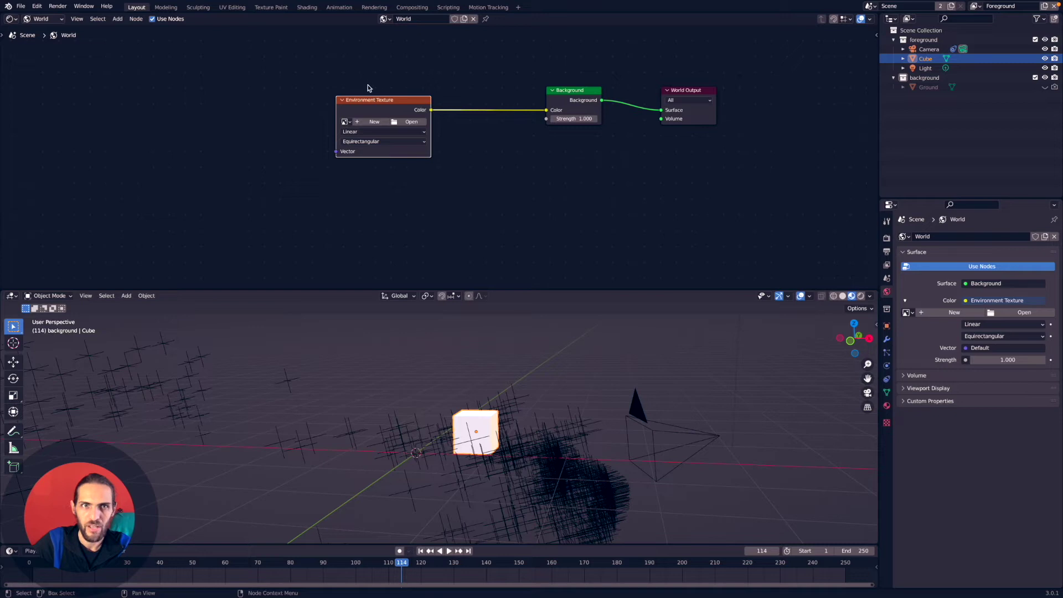
left_click_drag(369, 104, 349, 109)
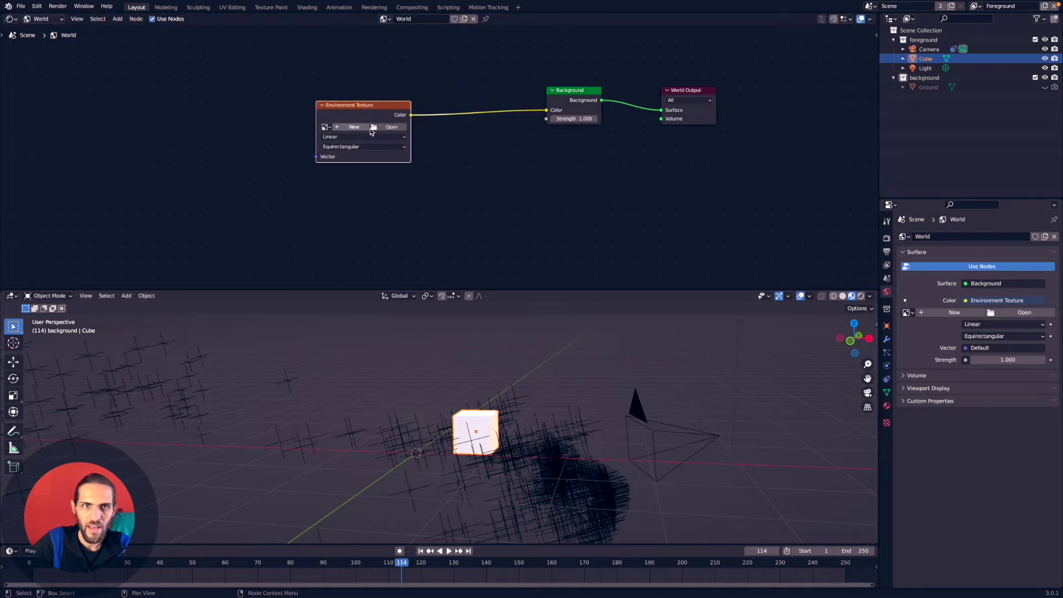
Load the GoldReef .exr HDRI into the Environment Texture node, previewing files as thumbnails
left_click(390, 127)
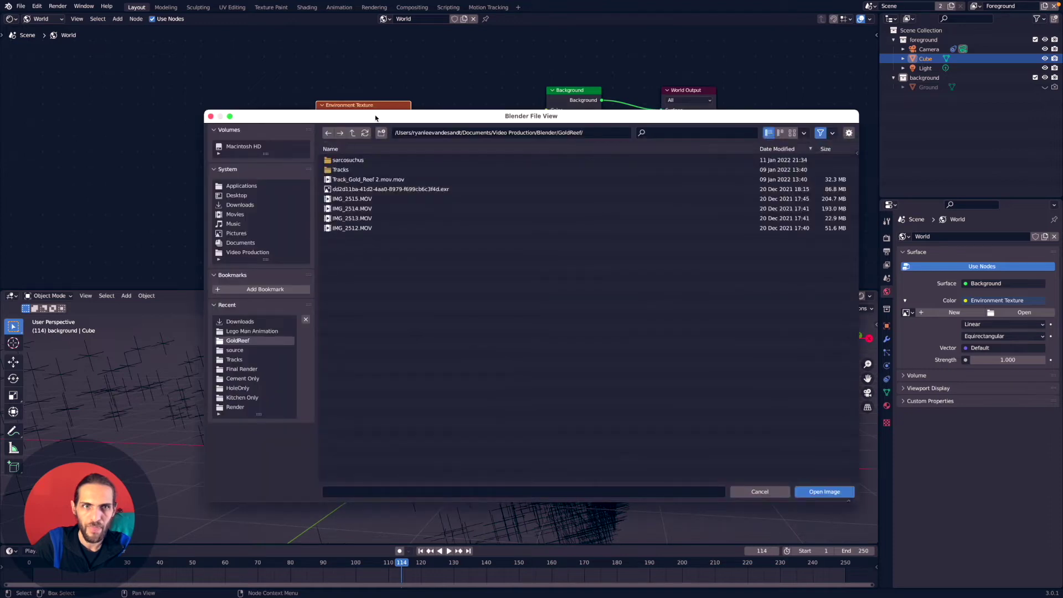
left_click(345, 192)
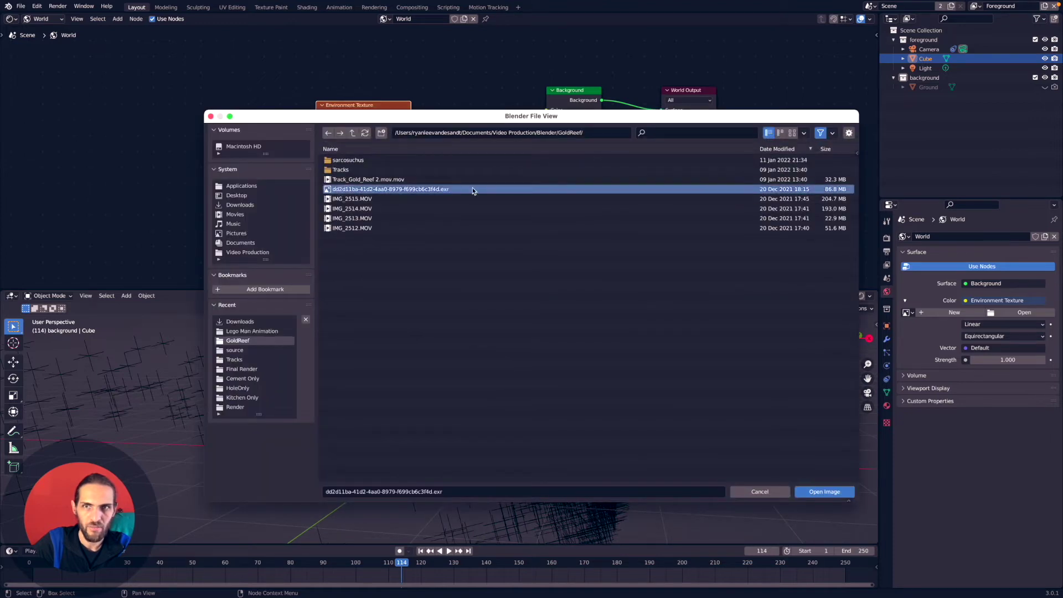
left_click(796, 133)
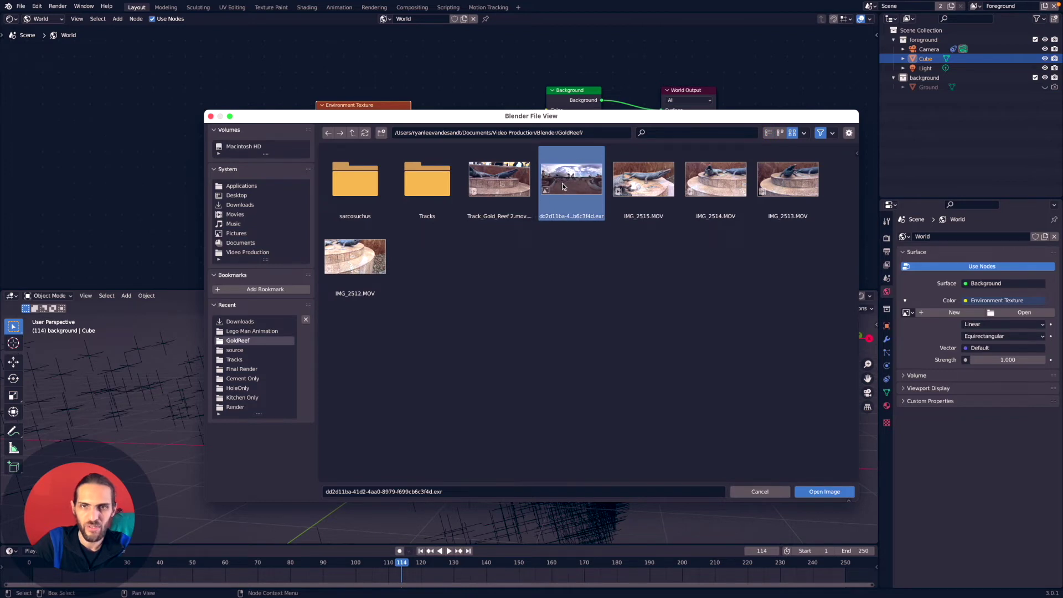
left_click(816, 494)
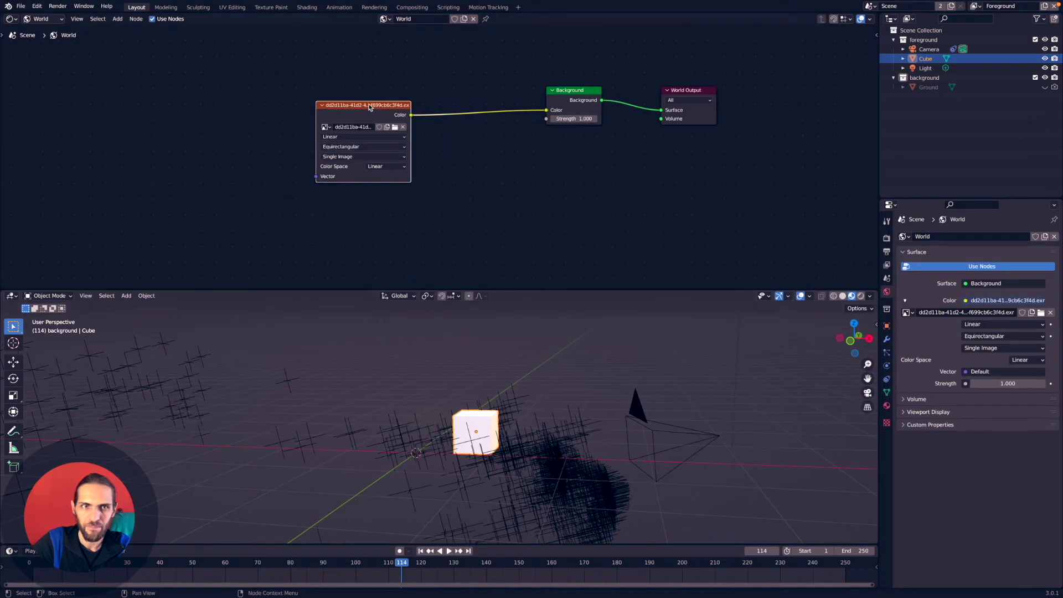
Enable Scene World in viewport shading so the HDRI appears behind the cube
left_click_drag(369, 107, 402, 95)
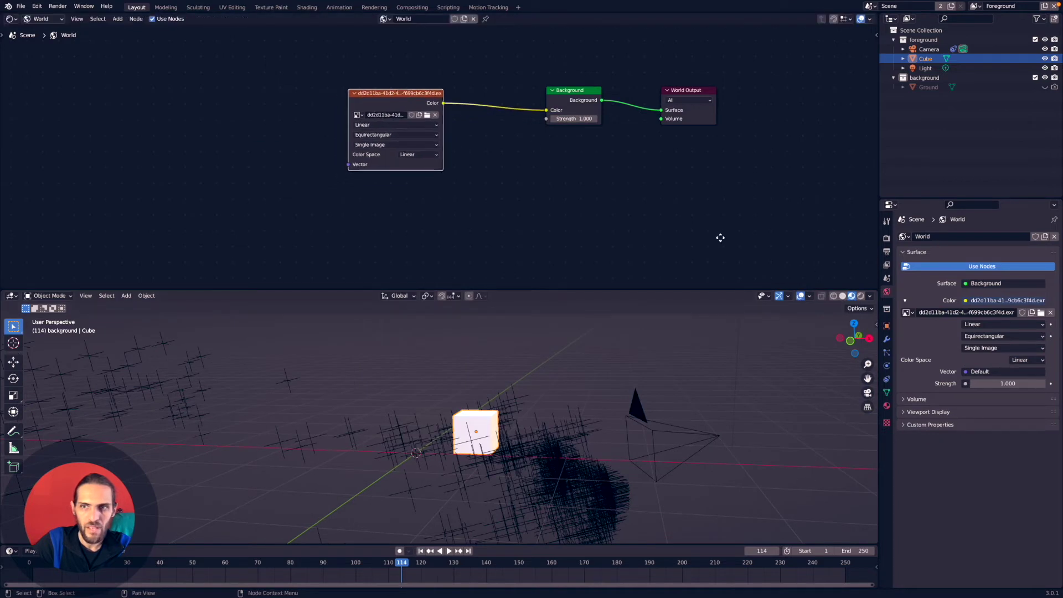
left_click(871, 297)
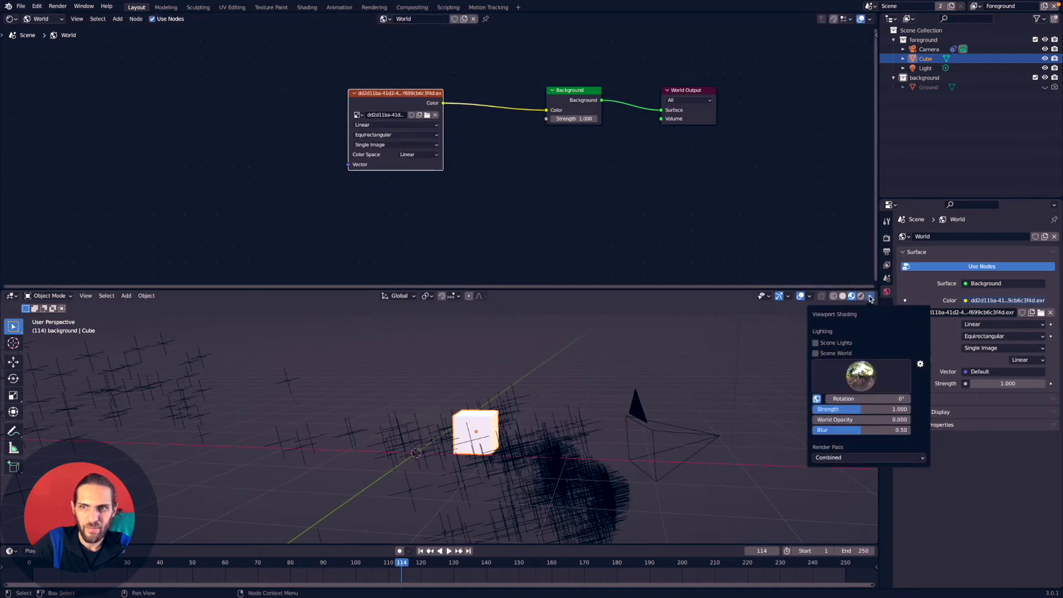
left_click(815, 353)
middle_click_drag(499, 382, 508, 378)
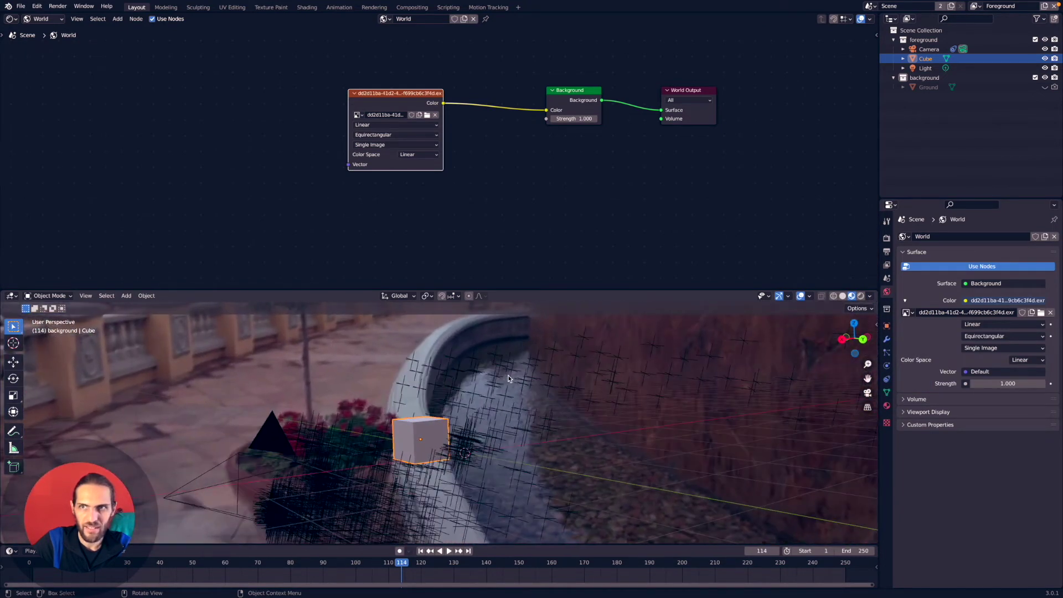
Select the Light, orbit to the fountain, rocks and cloudy sky, and tidy the texture and Background nodes
left_click(939, 68)
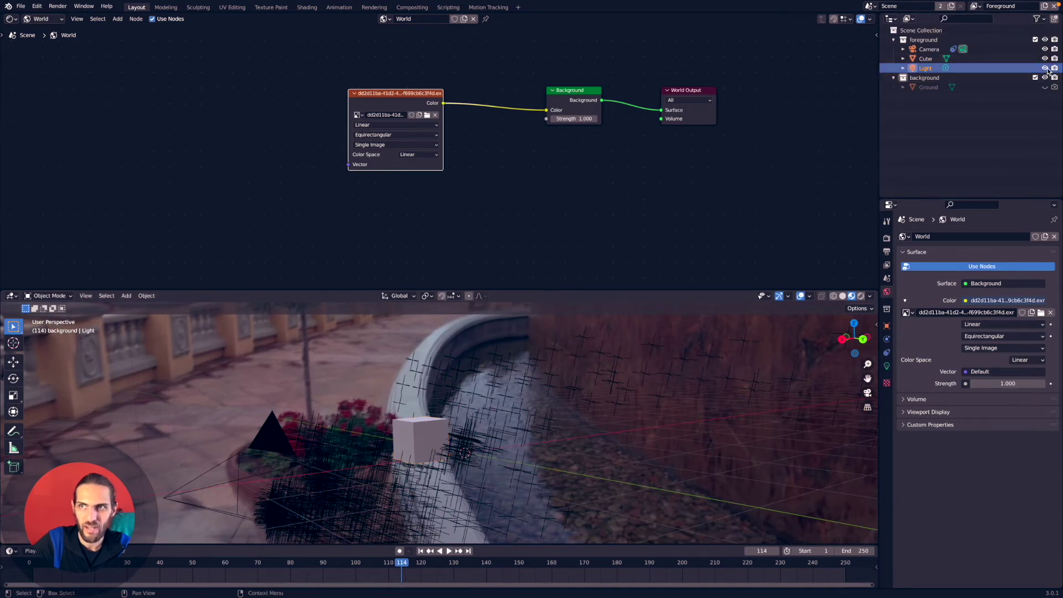
middle_click_drag(435, 419, 490, 386)
middle_click_drag(434, 498, 426, 379)
middle_click_drag(466, 428, 466, 430)
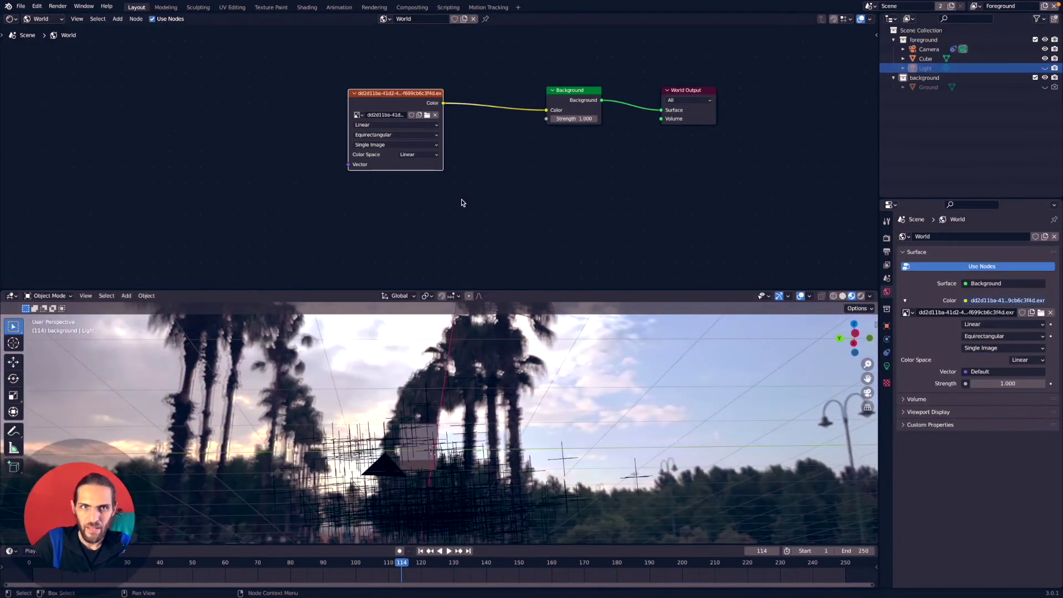
left_click_drag(371, 96, 413, 91)
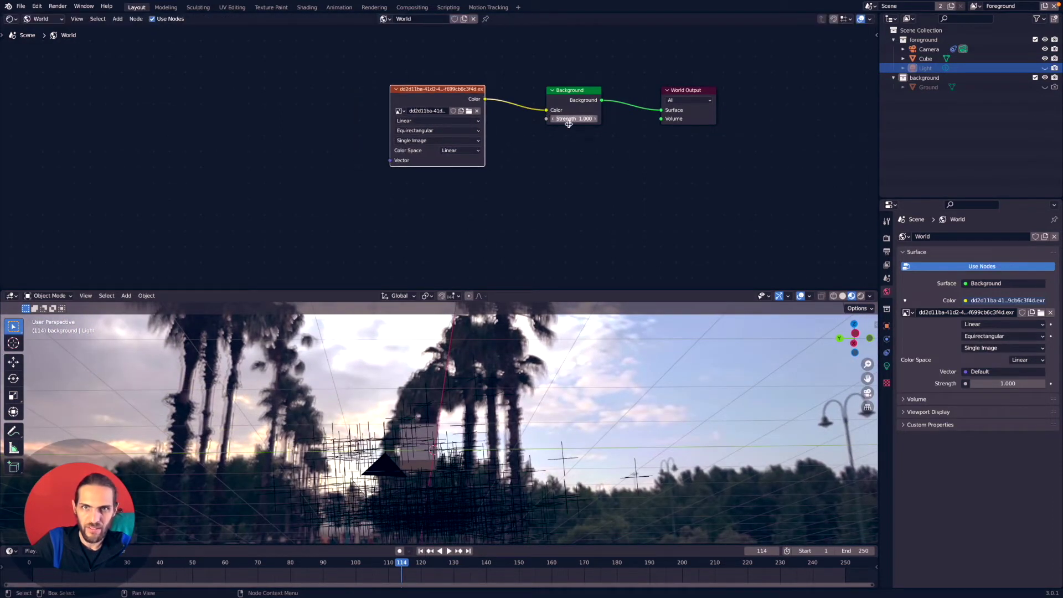
left_click_drag(571, 97, 557, 100)
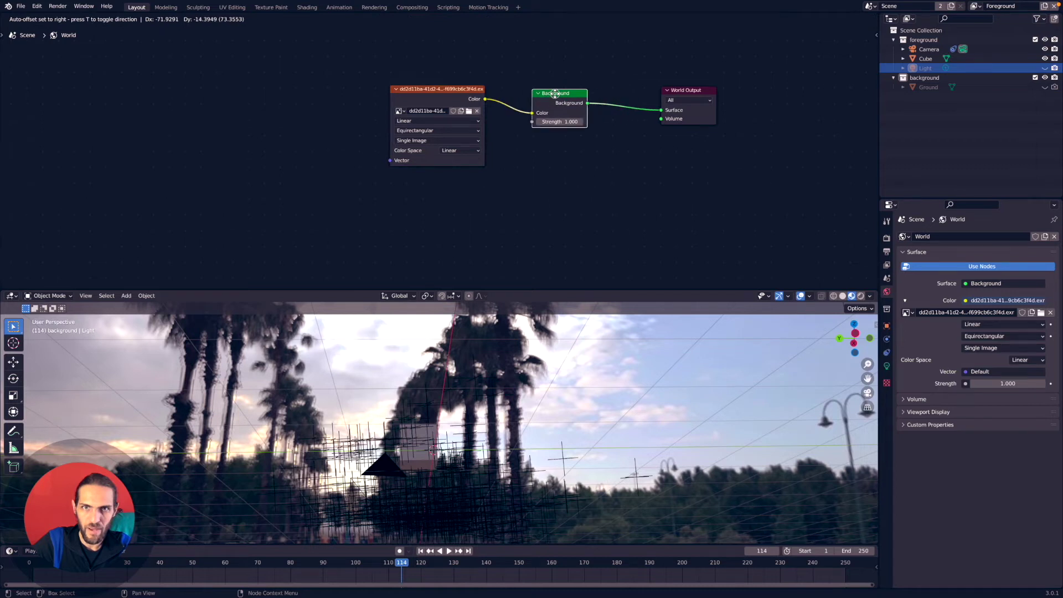
Raise the Background node Strength to 2.000
left_click(582, 121)
left_click(581, 122)
left_click(582, 121)
left_click(581, 122)
left_click(582, 122)
left_click(582, 122)
left_click(582, 122)
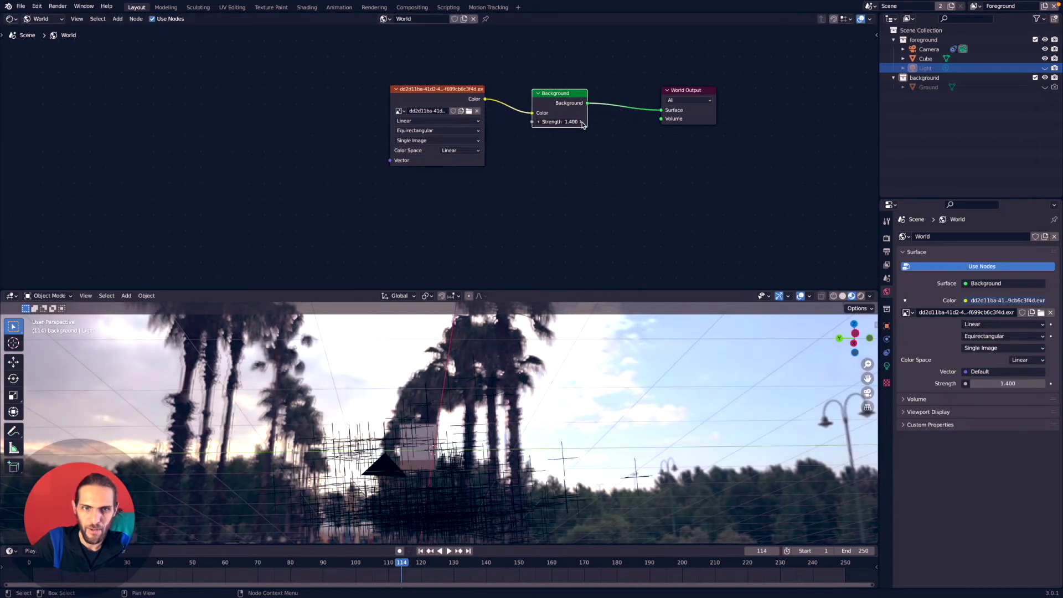
left_click(582, 122)
left_click(582, 122)
left_click(581, 122)
middle_click_drag(442, 458, 453, 442)
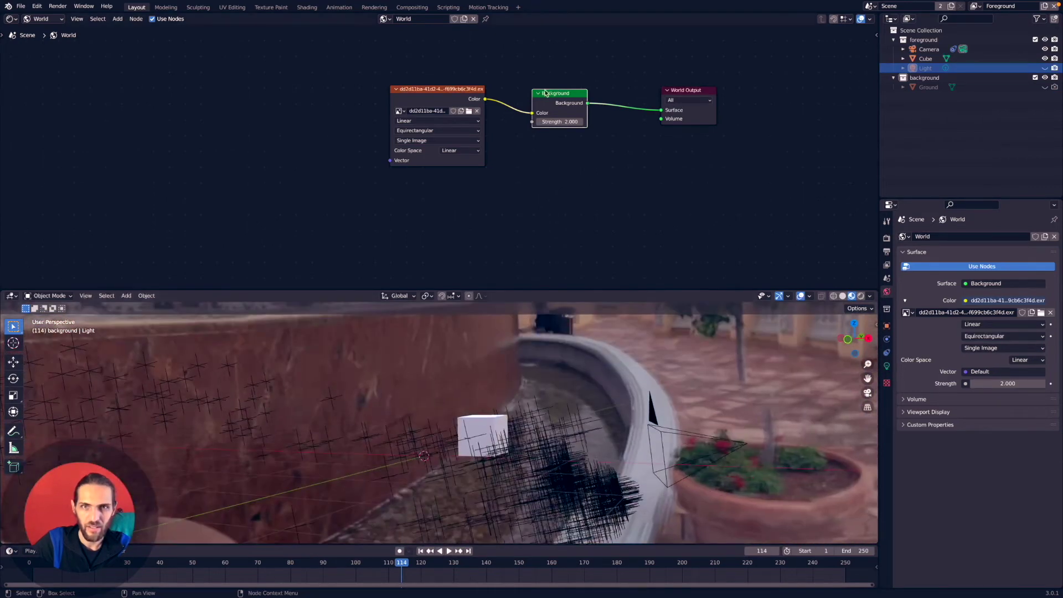
Lower the Background node Strength down to 0.100
left_click(539, 122)
left_click(539, 122)
left_click(539, 122)
double_click(538, 122)
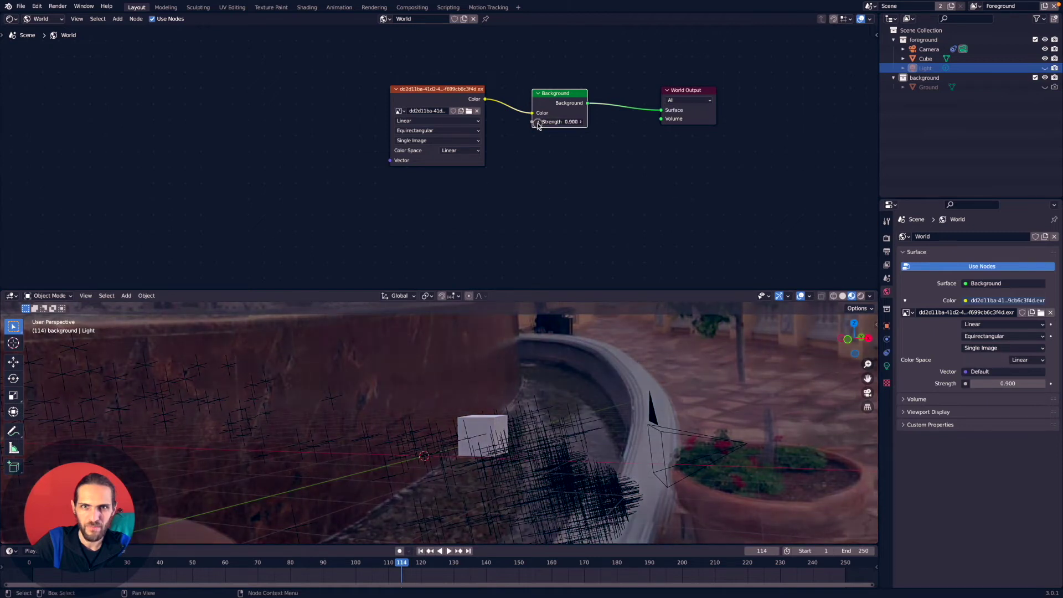
double_click(538, 122)
left_click(538, 123)
double_click(537, 122)
double_click(538, 123)
left_click(538, 122)
left_click(538, 122)
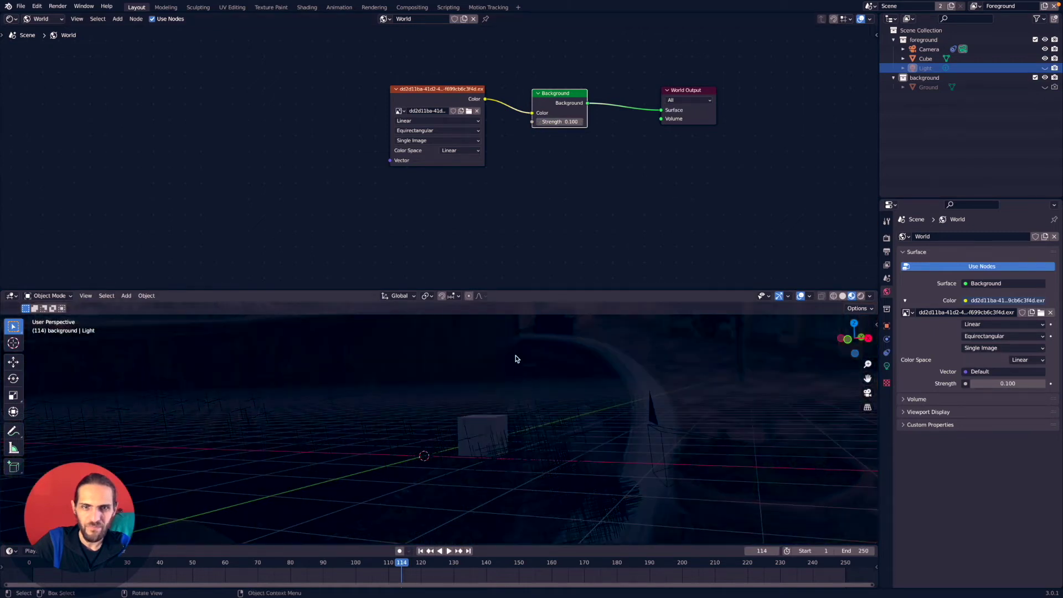
Orbit between the darkened sky and grid floor, then enlarge the 3D viewport area
middle_click_drag(516, 356, 504, 380)
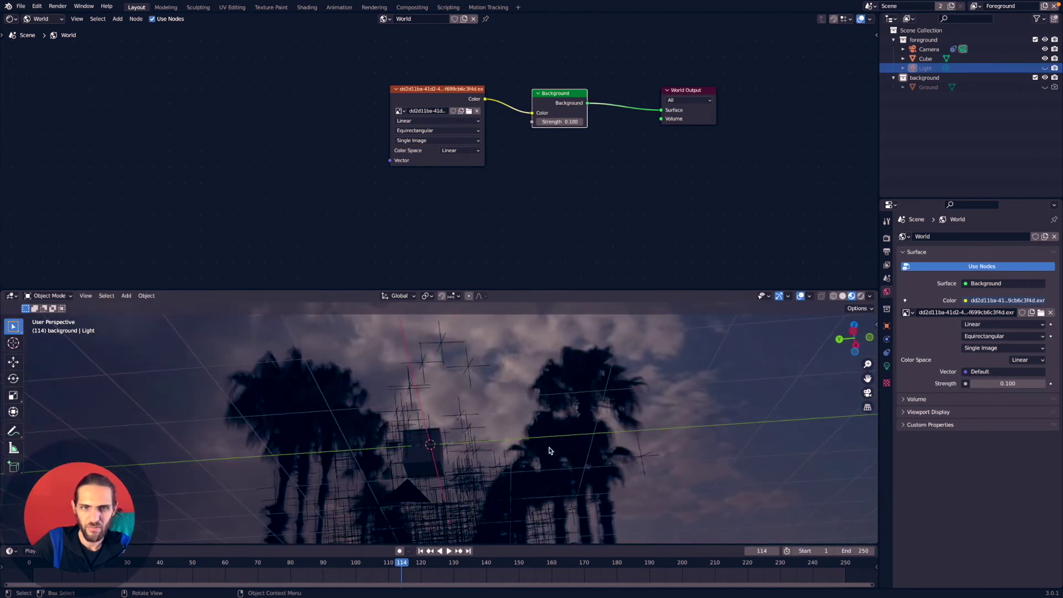
middle_click_drag(483, 422, 623, 412)
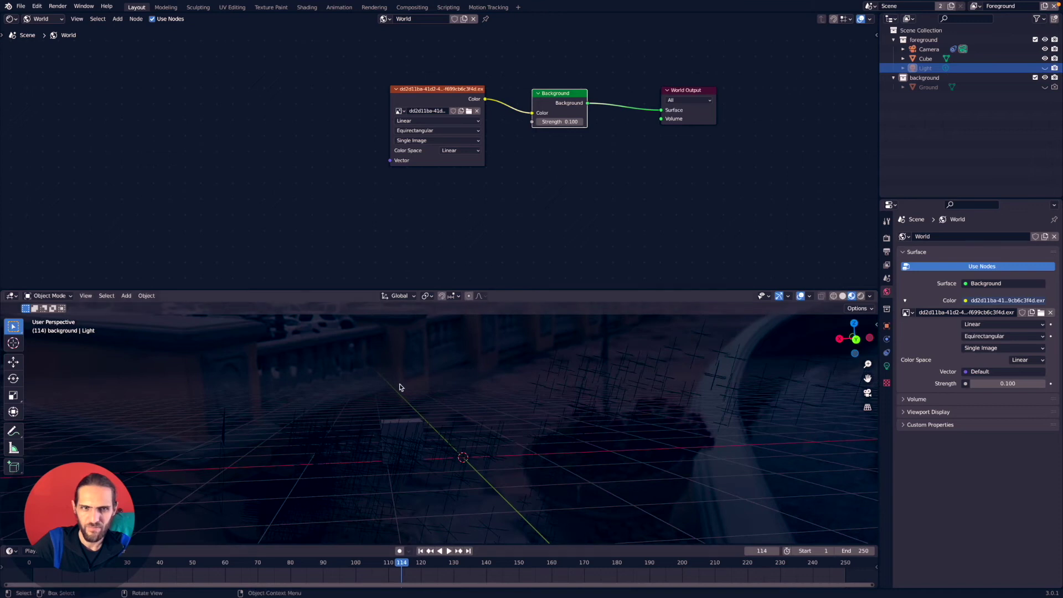
middle_click_drag(325, 381, 325, 381)
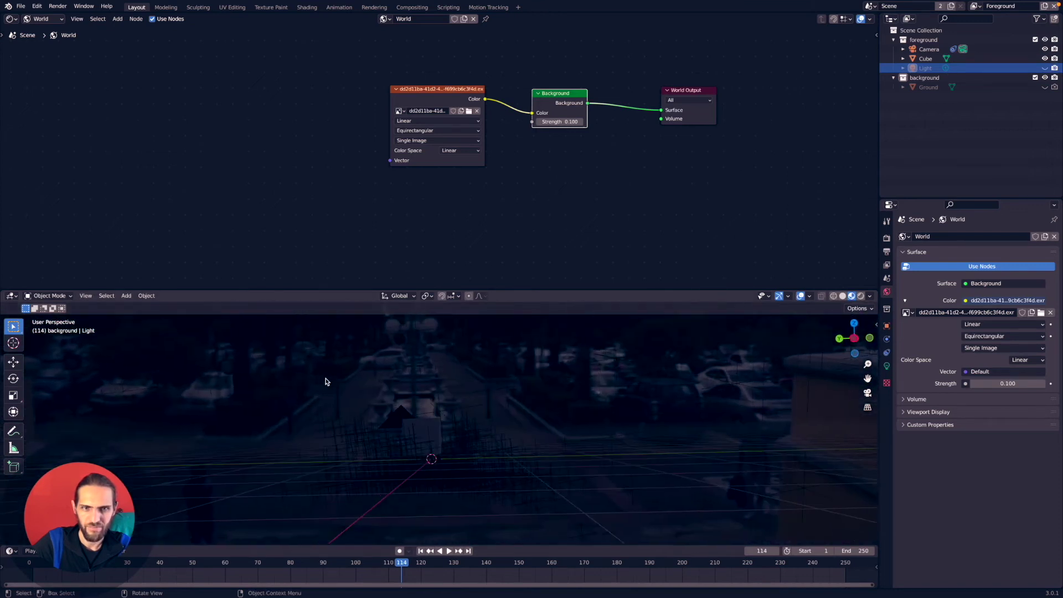
left_click_drag(371, 294, 374, 219)
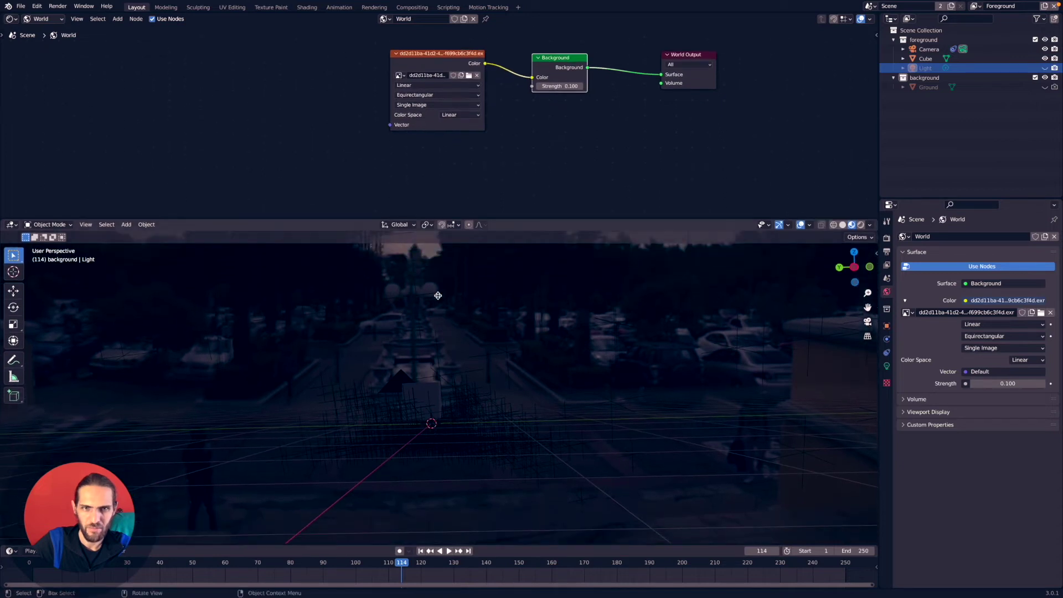
left_click(561, 87)
Set the world Strength back to 1.000 and orbit to view the fountain backdrop
type("1")
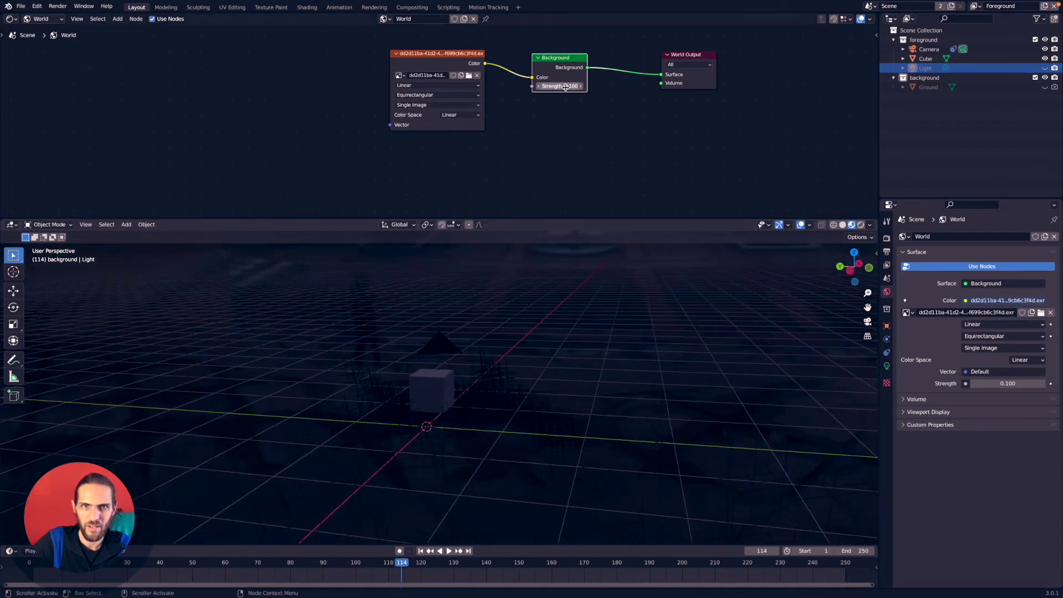
key("Return")
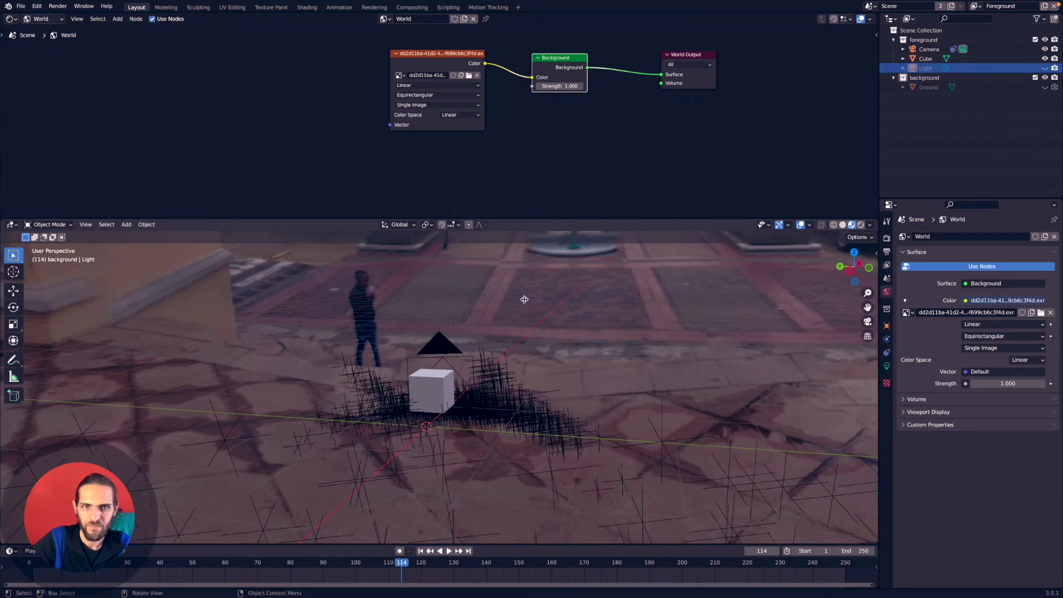
middle_click_drag(525, 299, 523, 64)
middle_click_drag(584, 329, 583, 310)
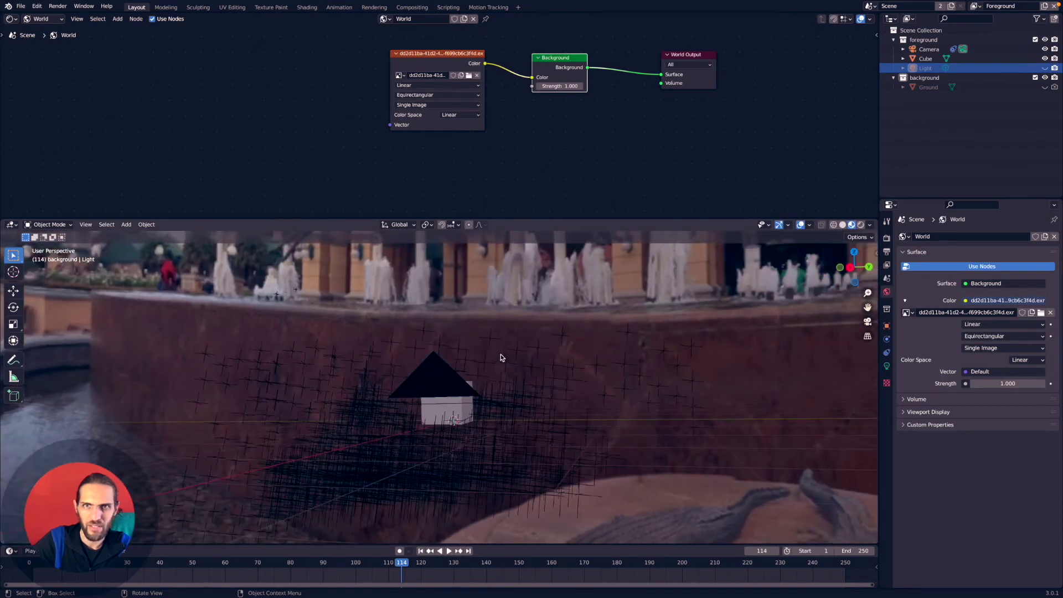
Inspect the fountain behind the cube from several angles, then switch to Camera Perspective
middle_click_drag(503, 343, 386, 463)
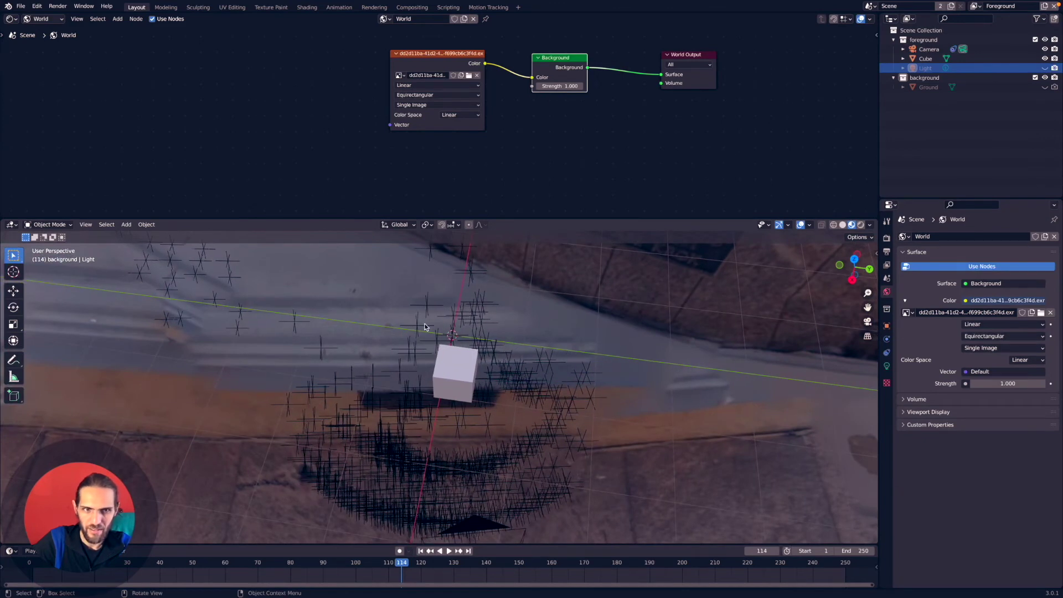
middle_click_drag(425, 327, 427, 330)
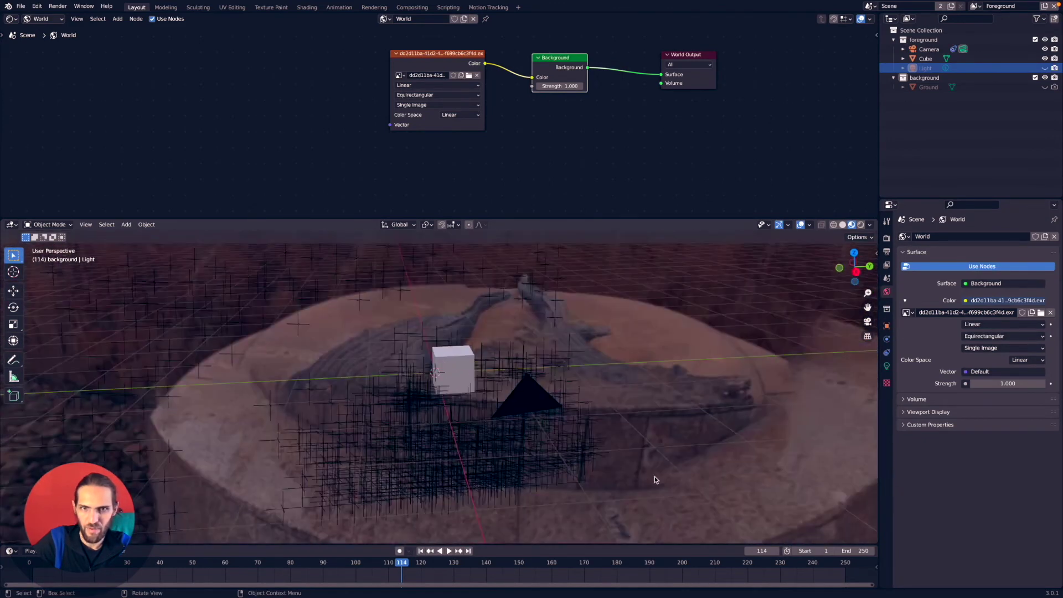
middle_click_drag(347, 417, 348, 350)
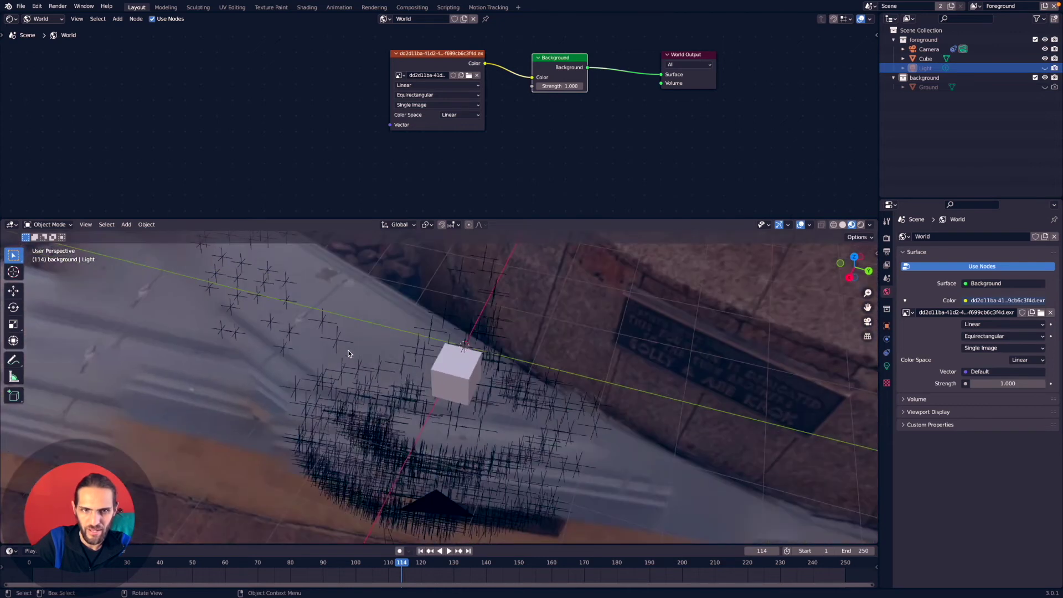
middle_click_drag(393, 443, 446, 402)
left_click(868, 322)
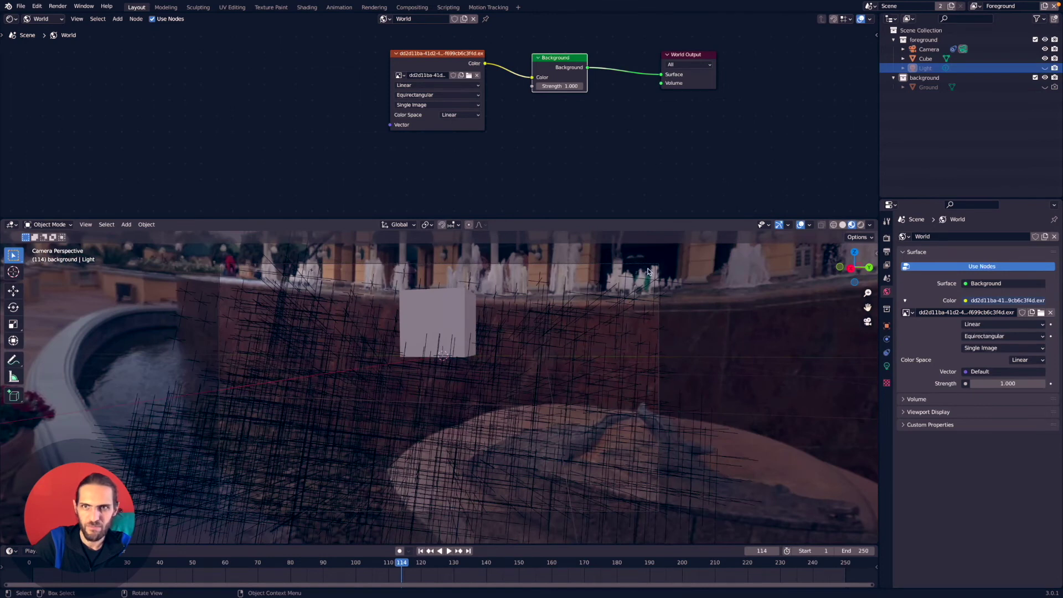
Select the Camera and compare its shot in Rendered versus Material Preview shading
left_click(963, 48)
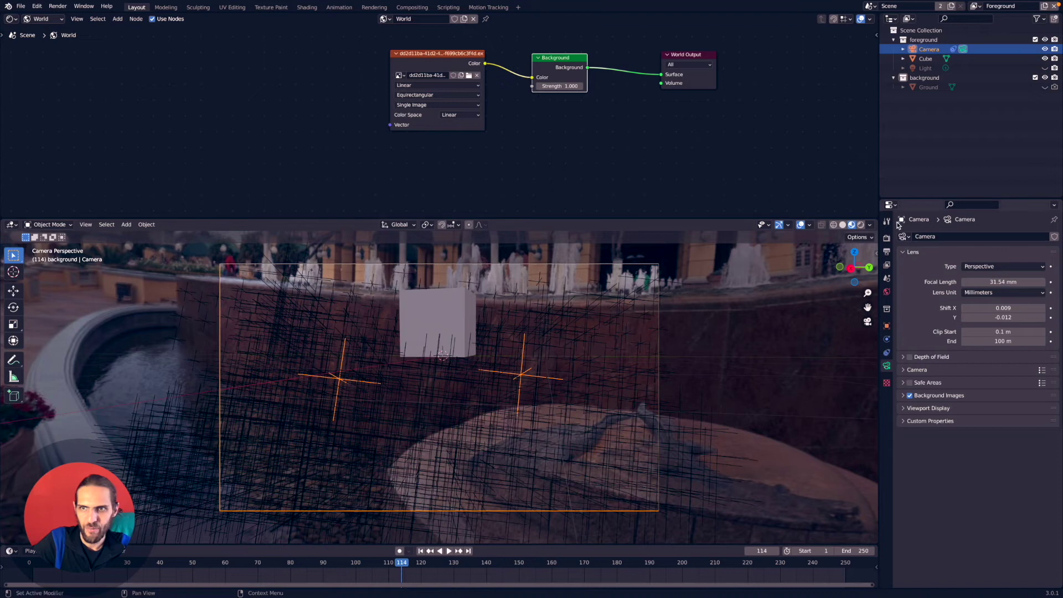
left_click(862, 225)
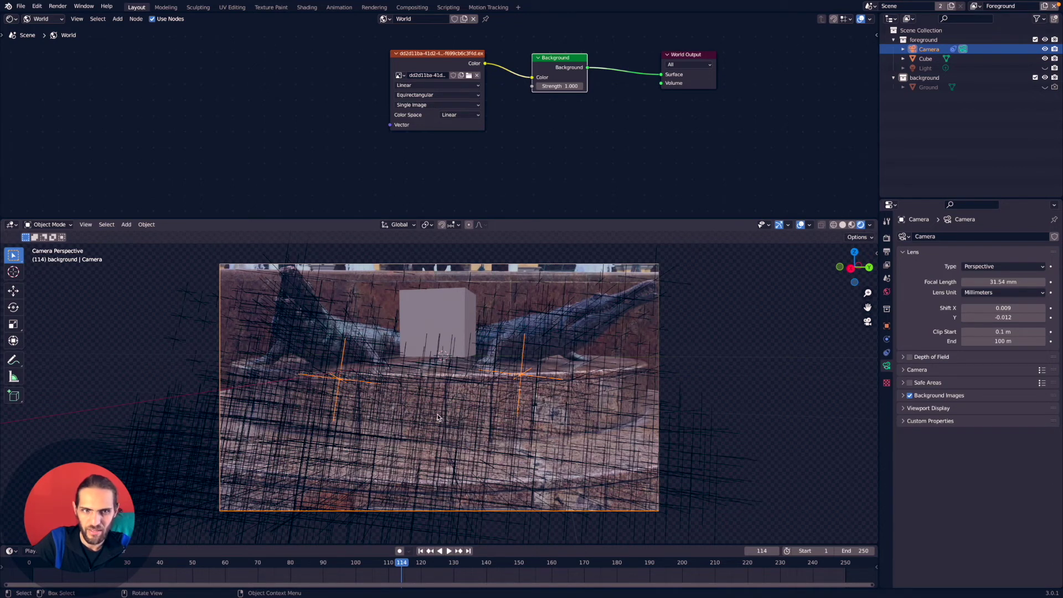
left_click(853, 225)
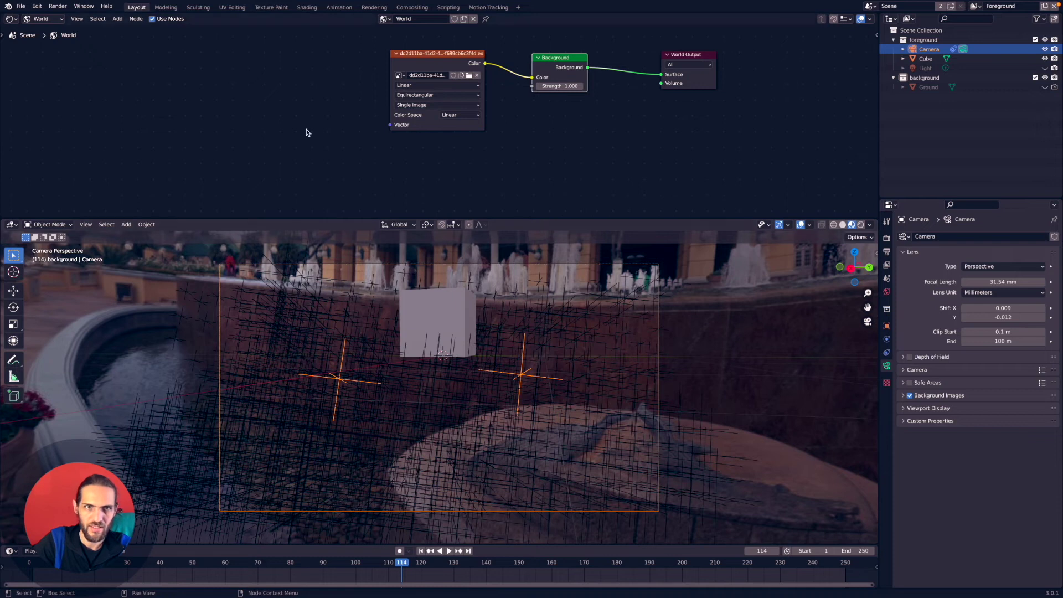
Add a Texture Coordinate node from Input and place it top-left
key("shift+a")
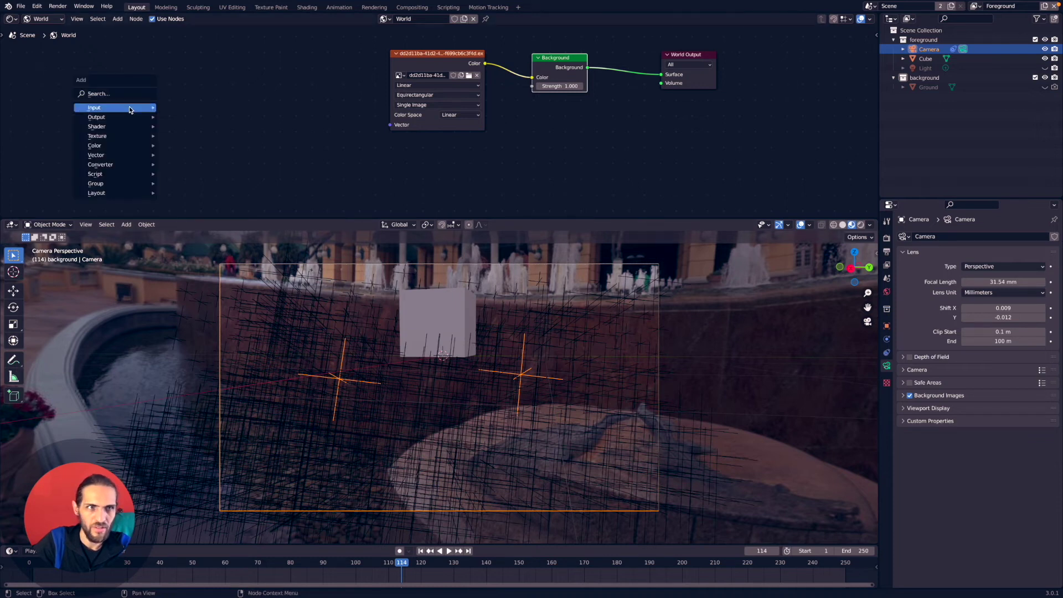
mouse_move(127, 108)
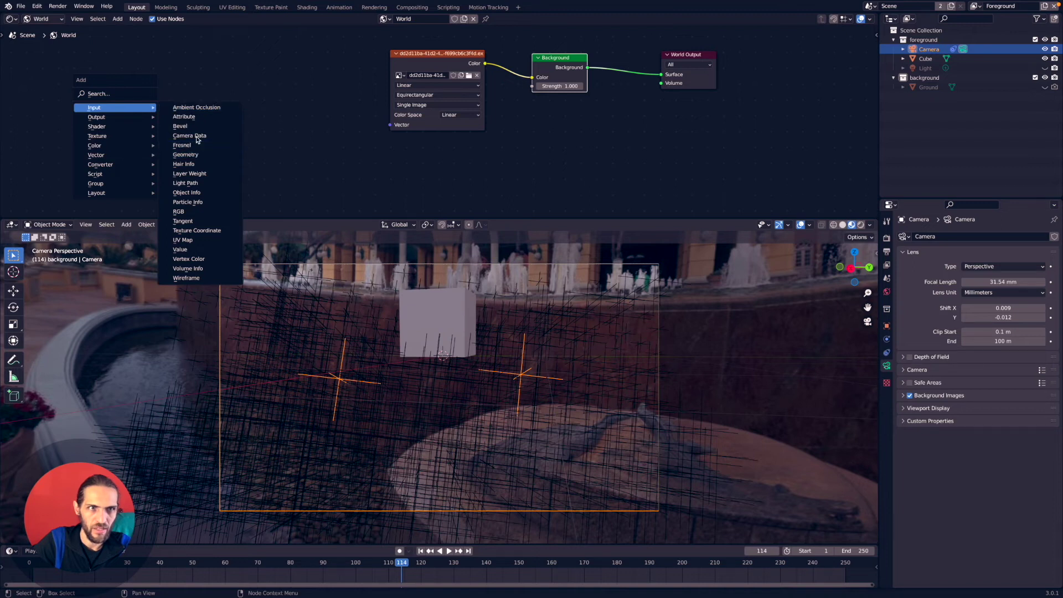
left_click(221, 230)
left_click(130, 49)
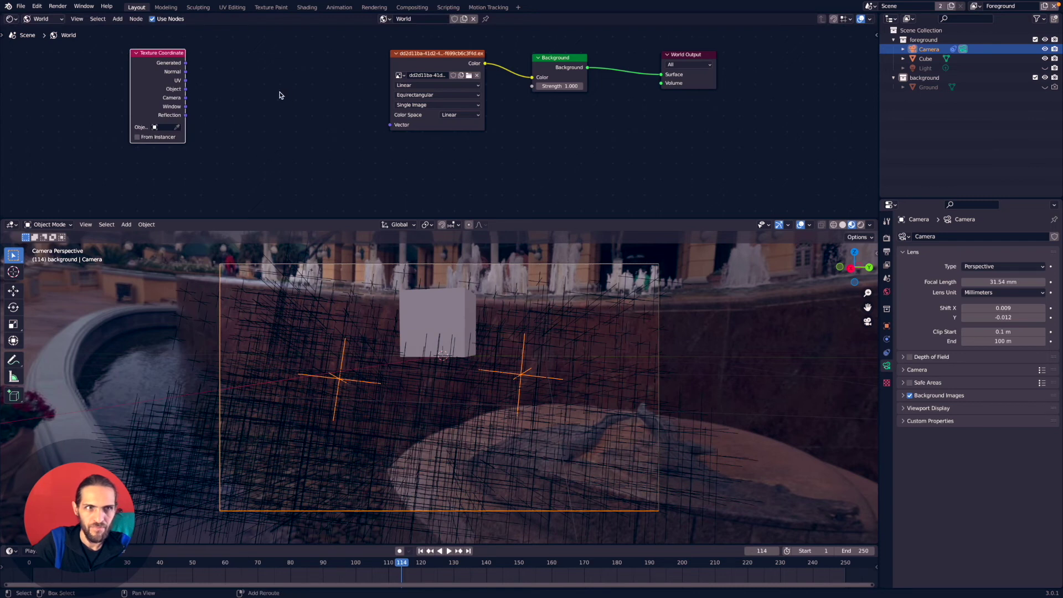
Add a Mapping node from Vector and drop it beside the Texture Coordinate node
key("shift+a")
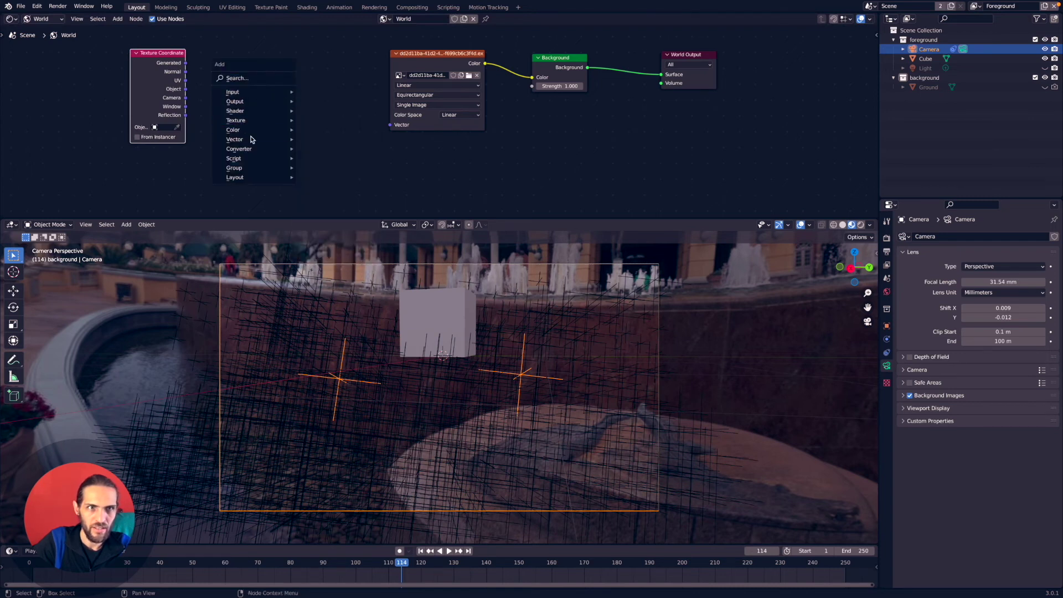
mouse_move(252, 143)
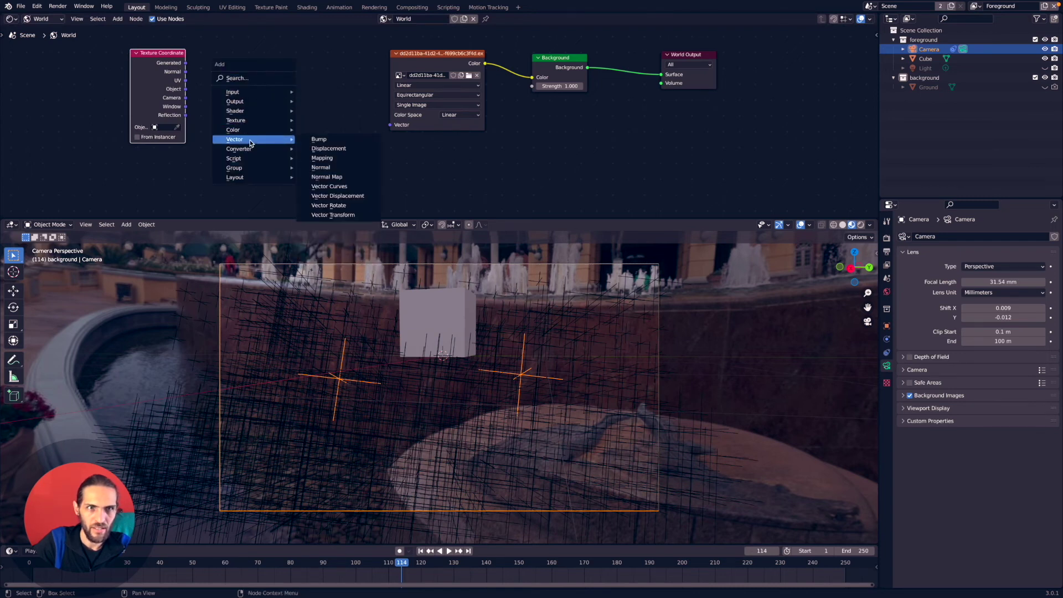
left_click(348, 158)
left_click(245, 38)
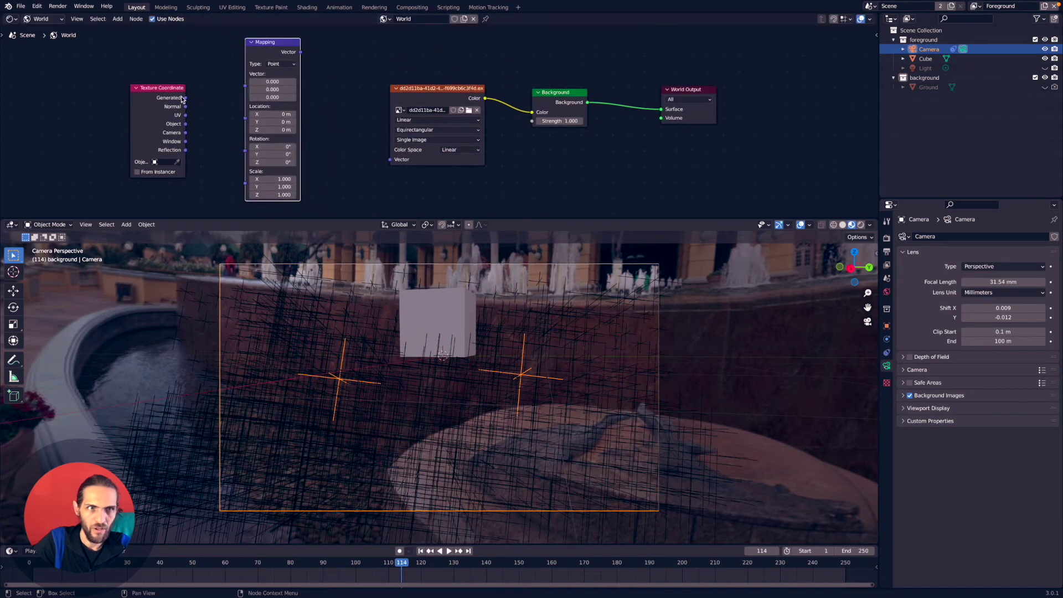
Wire Texture Coordinate Object through Mapping into the HDRI Vector and set Mapping Z rotation to -20.4°
left_click_drag(171, 97, 156, 84)
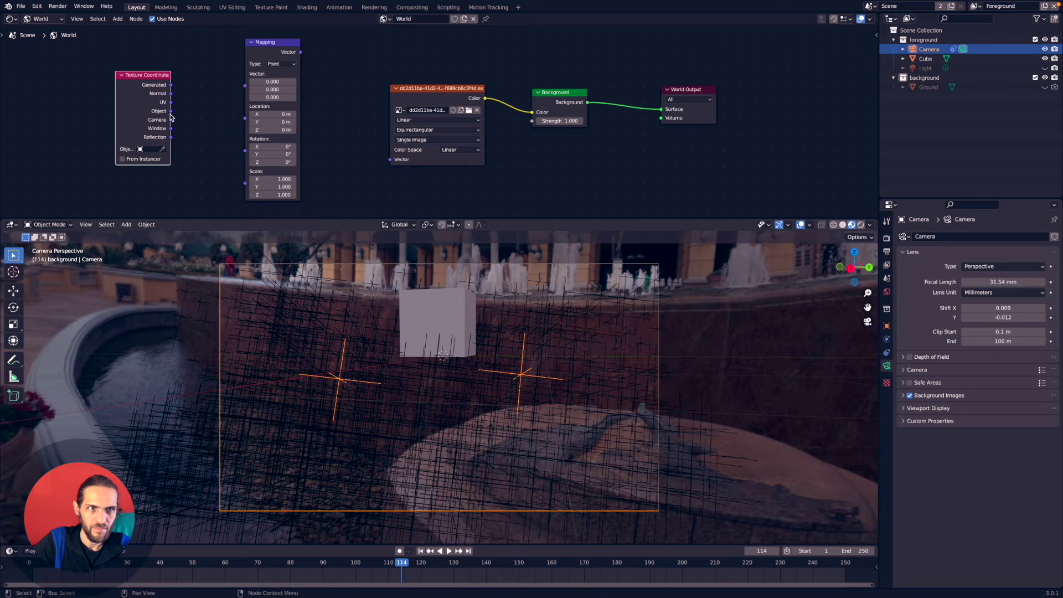
left_click_drag(171, 113, 245, 78)
left_click_drag(302, 52, 394, 162)
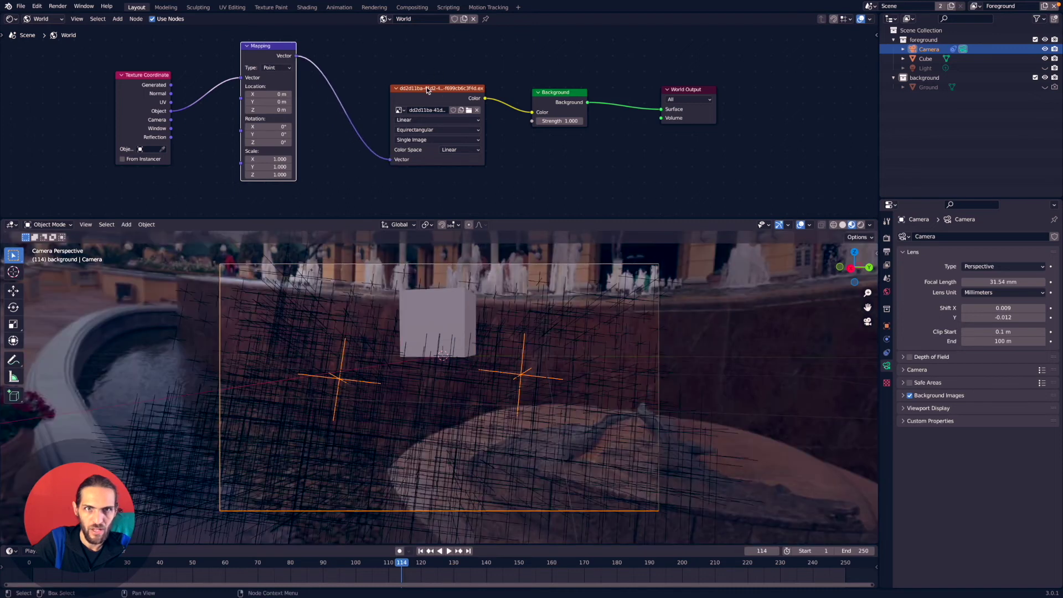
left_click_drag(391, 100, 383, 90)
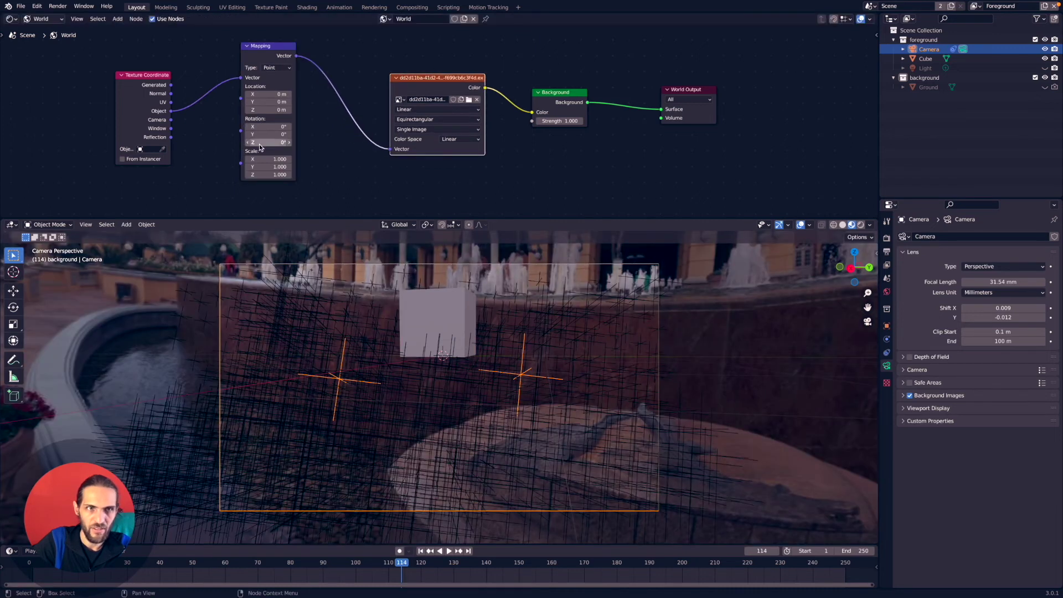
left_click_drag(261, 143, 221, 143)
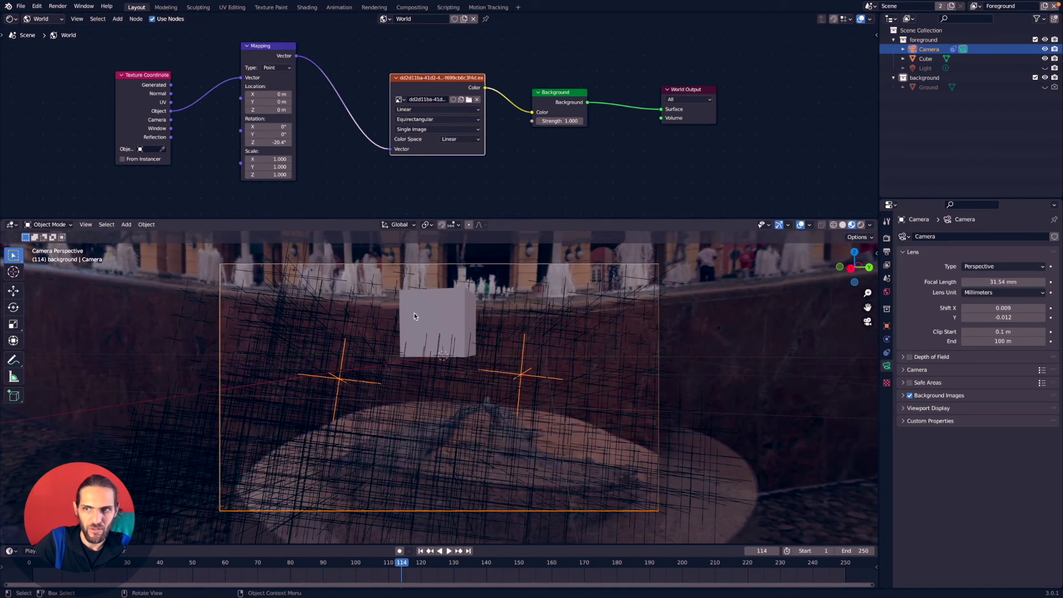
In World Properties, step the Background strength up from 1.000 to 2.500
left_click(887, 292)
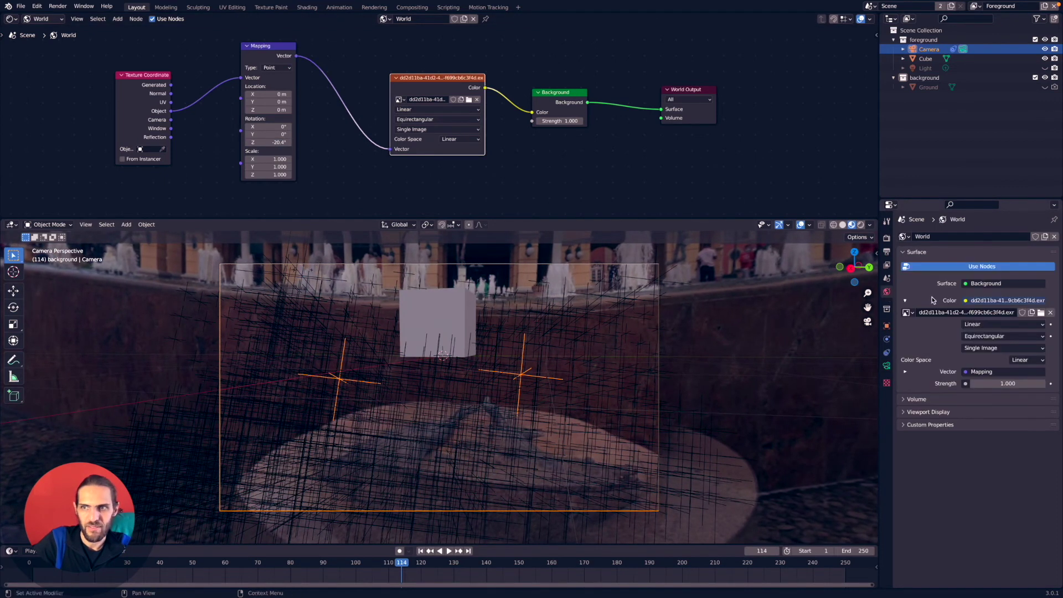
left_click(1042, 383)
left_click(1042, 383)
left_click(1042, 384)
left_click(1042, 384)
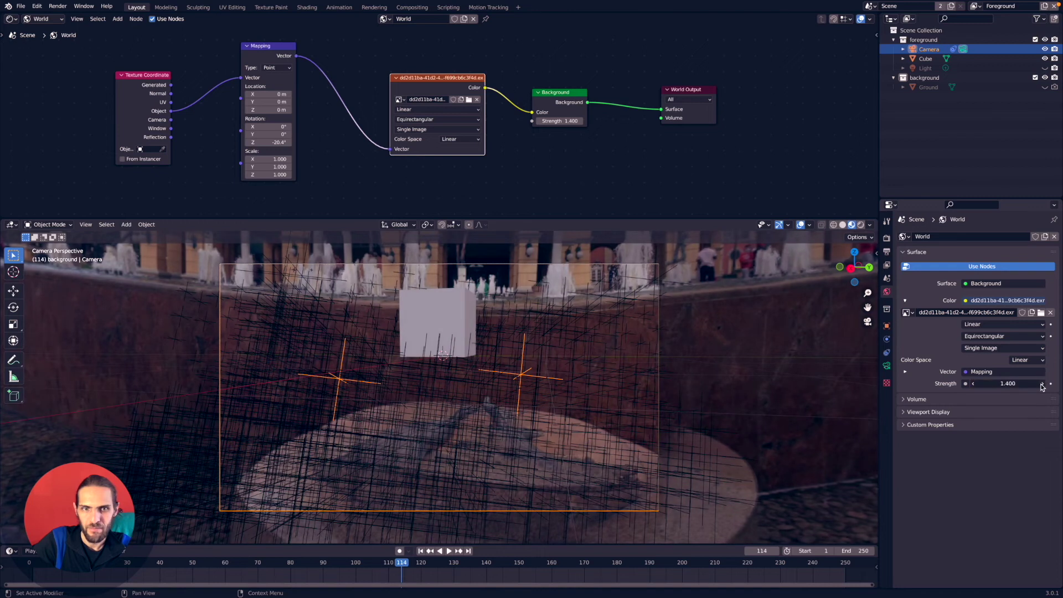
left_click(1042, 383)
left_click(1043, 383)
left_click(1042, 383)
left_click(1043, 383)
left_click(1043, 383)
left_click(1042, 383)
left_click(1043, 383)
left_click(1043, 383)
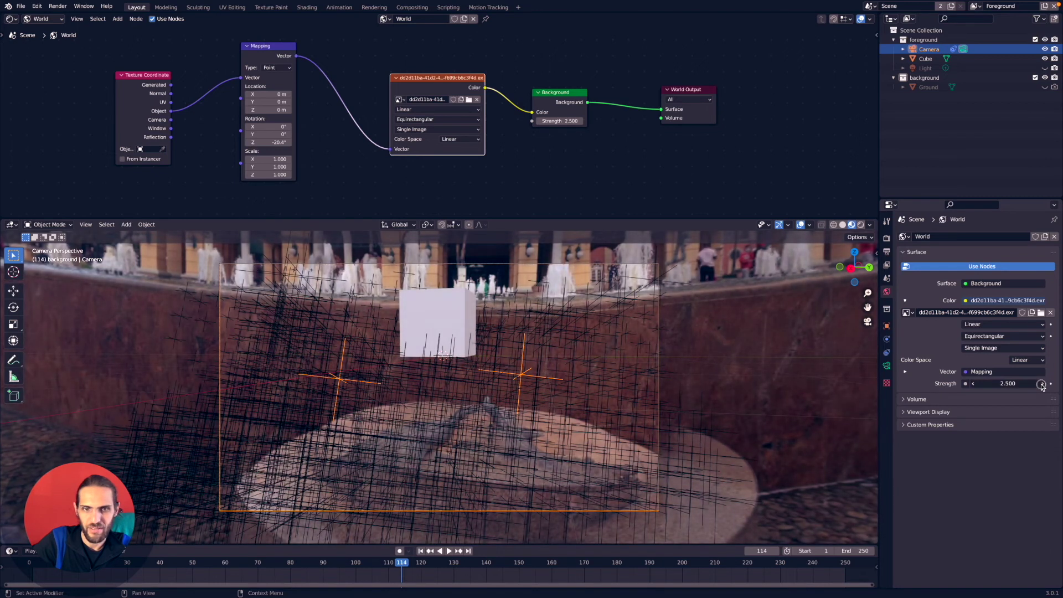
left_click(1043, 383)
left_click(1042, 383)
left_click(1042, 384)
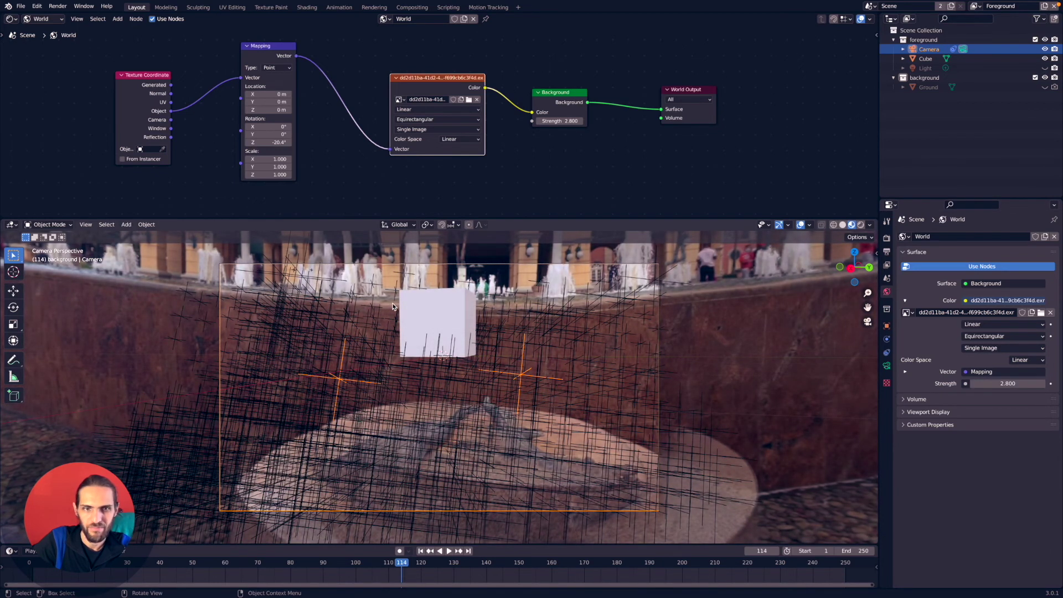